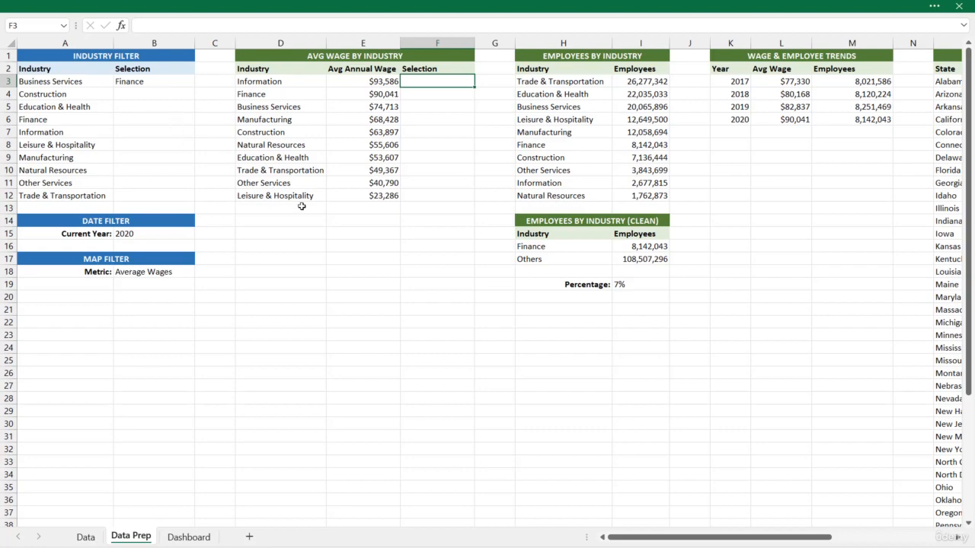
# Enter the formula =IF(D3=$B$3,E3,0) in F3, the first Selection cell of the average wage by industry table.
pyautogui.write('[')
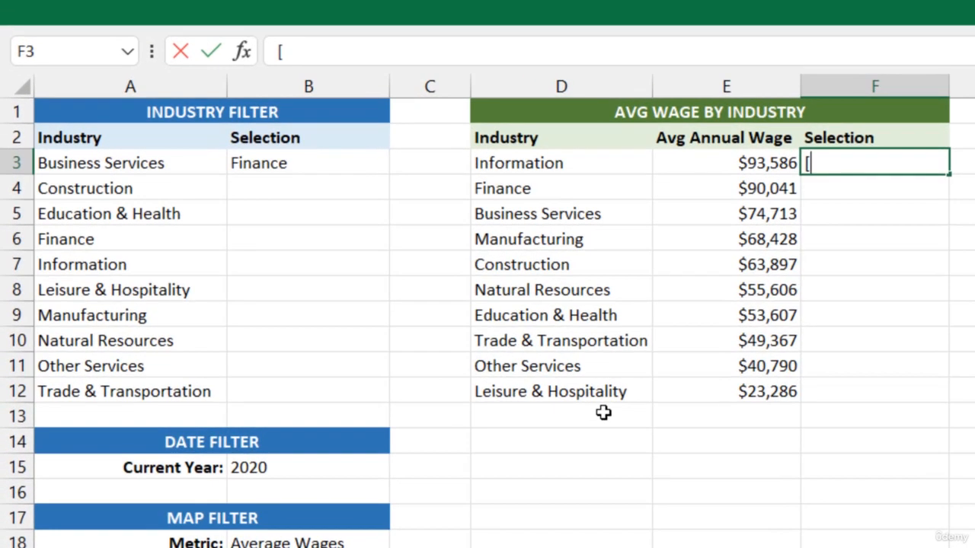
pyautogui.press('BackSpace')
pyautogui.write('=IF(')
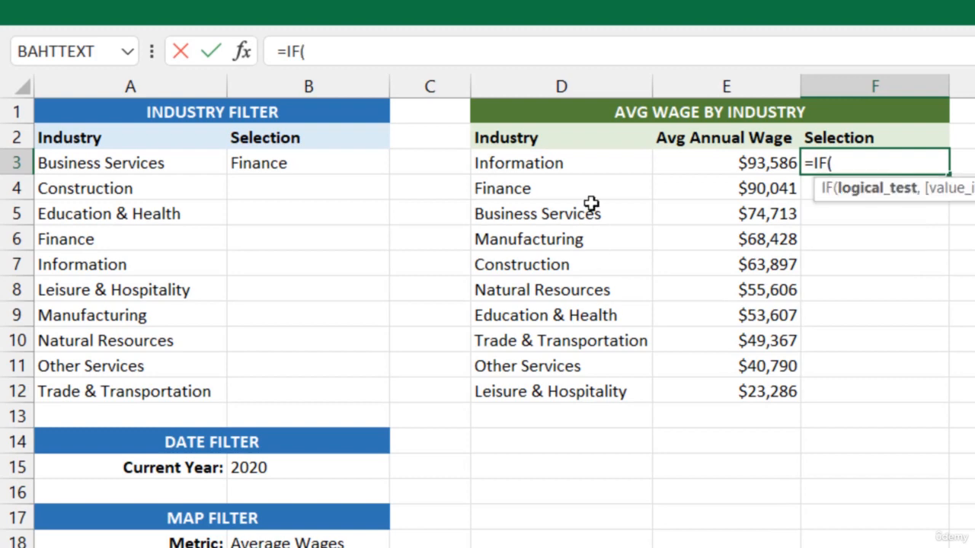
pyautogui.click(594, 166)
pyautogui.write('=')
pyautogui.click(350, 160)
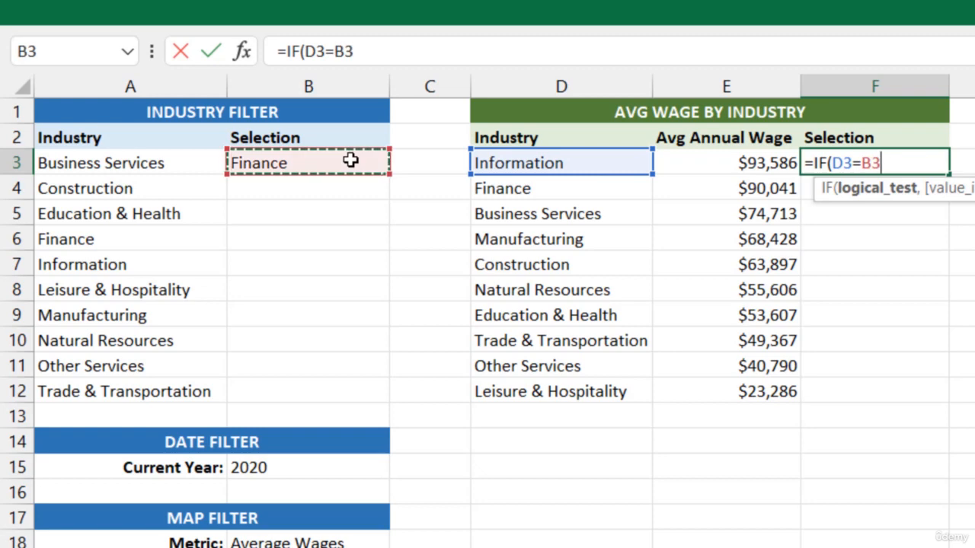
pyautogui.press('F4')
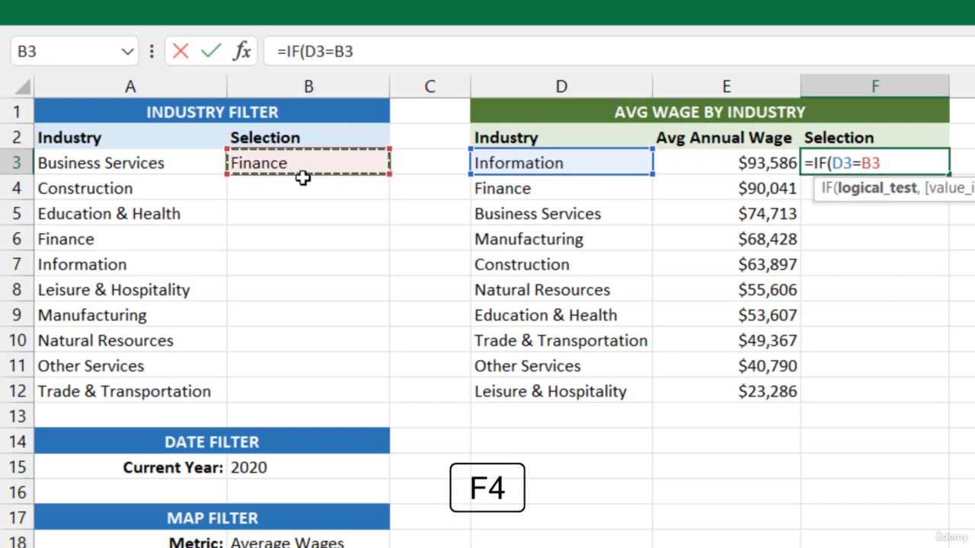
pyautogui.write(',')
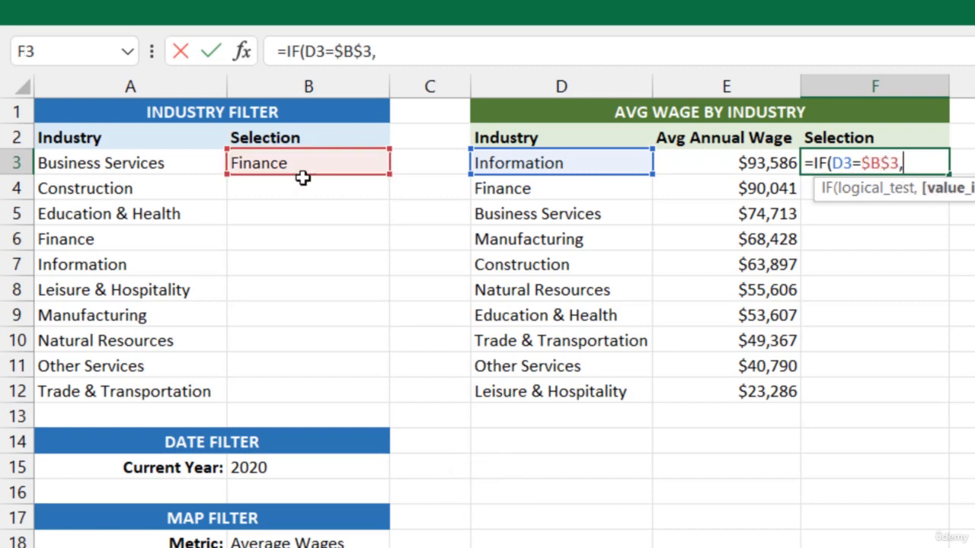
pyautogui.click(716, 159)
pyautogui.write(',')
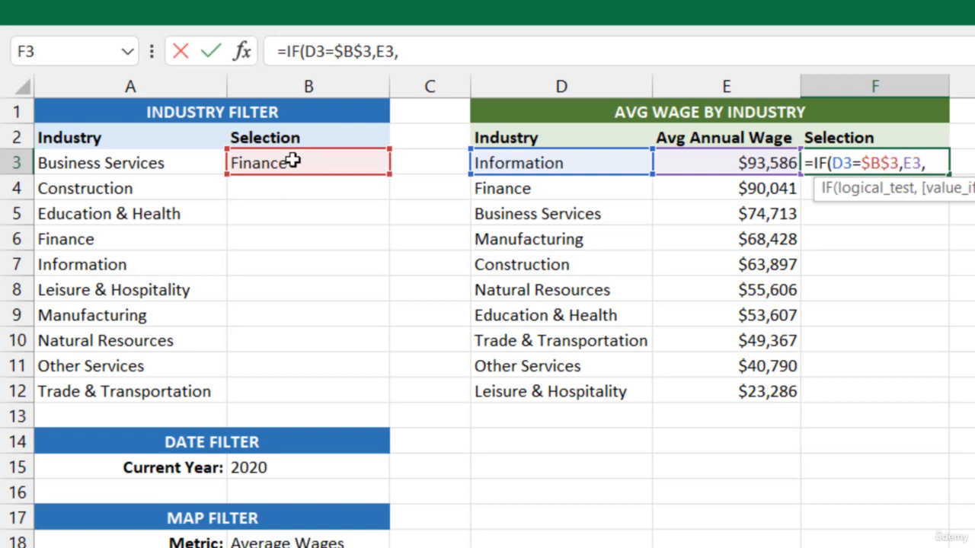
pyautogui.write('0)')
pyautogui.press('Return')
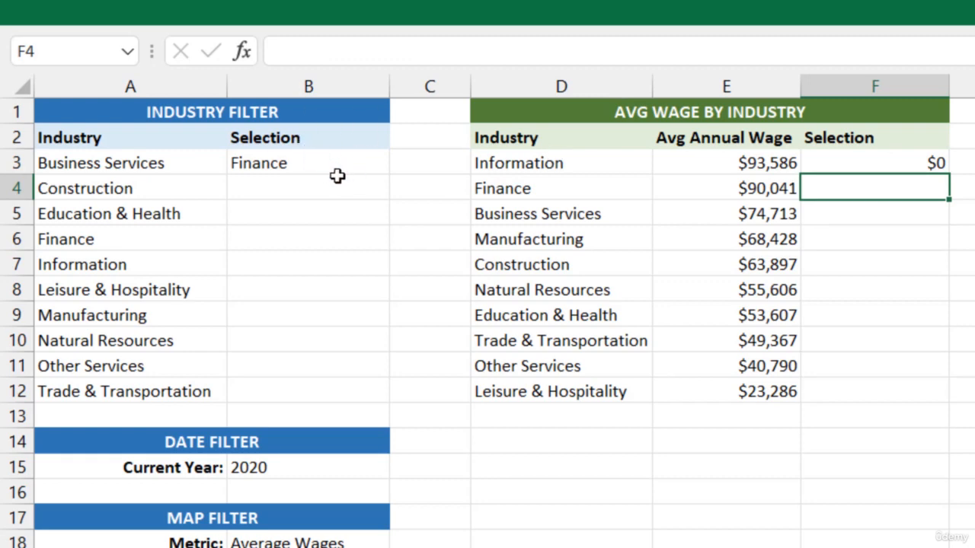
# Fill the Selection formula from F3 down through F12 for the remaining industries.
pyautogui.click(942, 164)
pyautogui.doubleClick(948, 175)
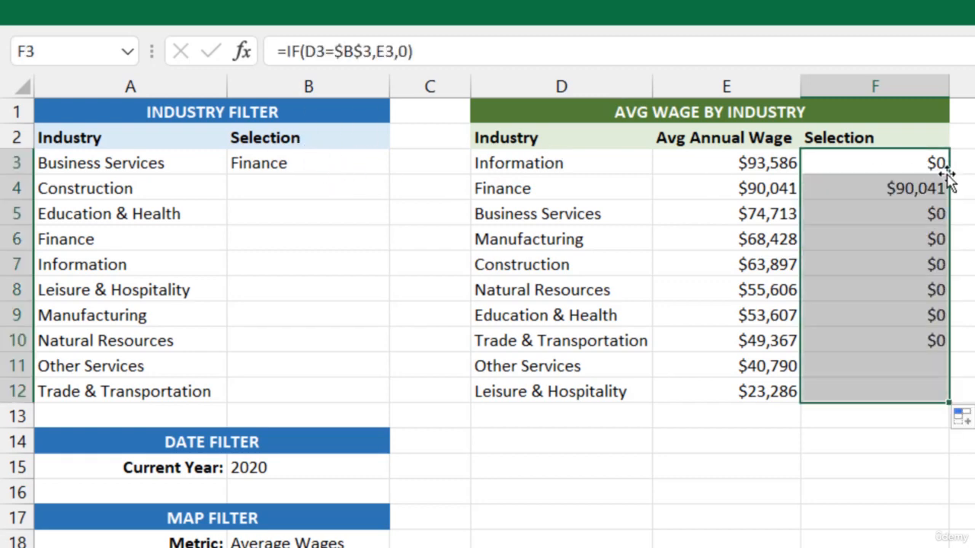
pyautogui.click(864, 195)
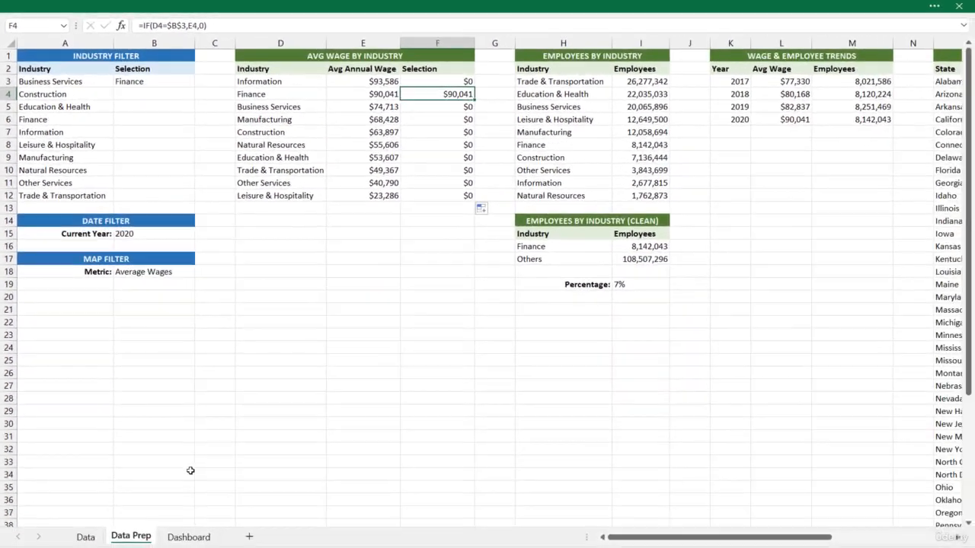
# Choose Education & Health as the Dashboard industry and check the Selection column on the Data Prep sheet.
pyautogui.click(191, 536)
pyautogui.click(218, 135)
pyautogui.click(272, 134)
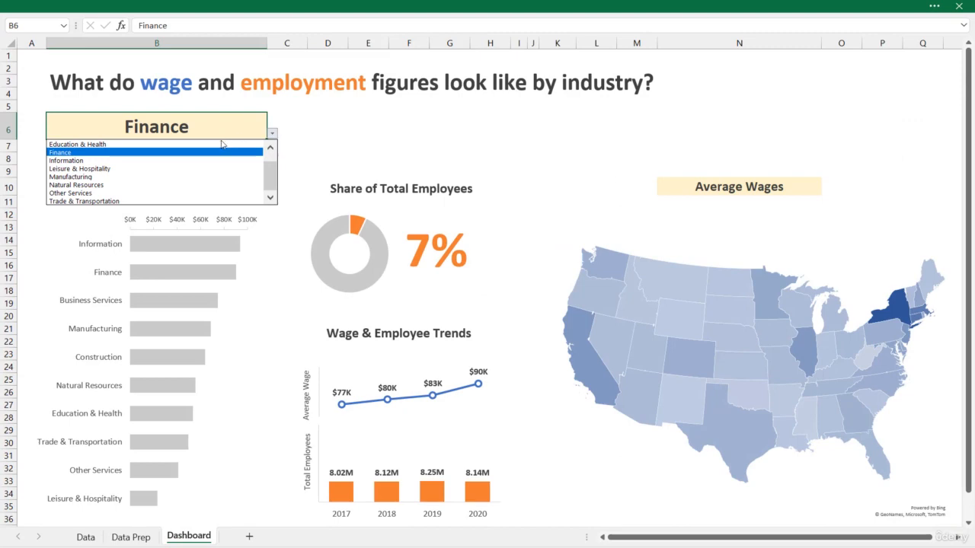
pyautogui.click(222, 144)
pyautogui.click(143, 537)
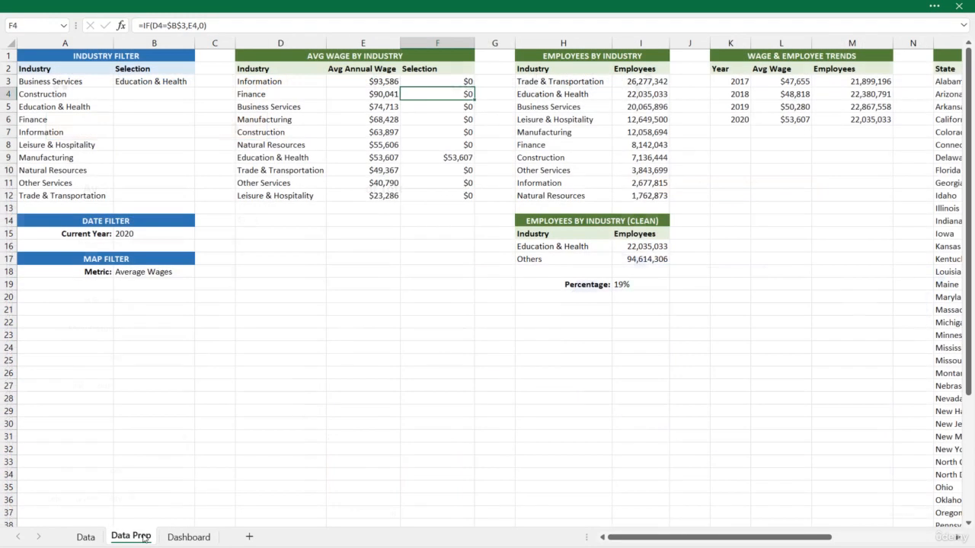
pyautogui.click(427, 159)
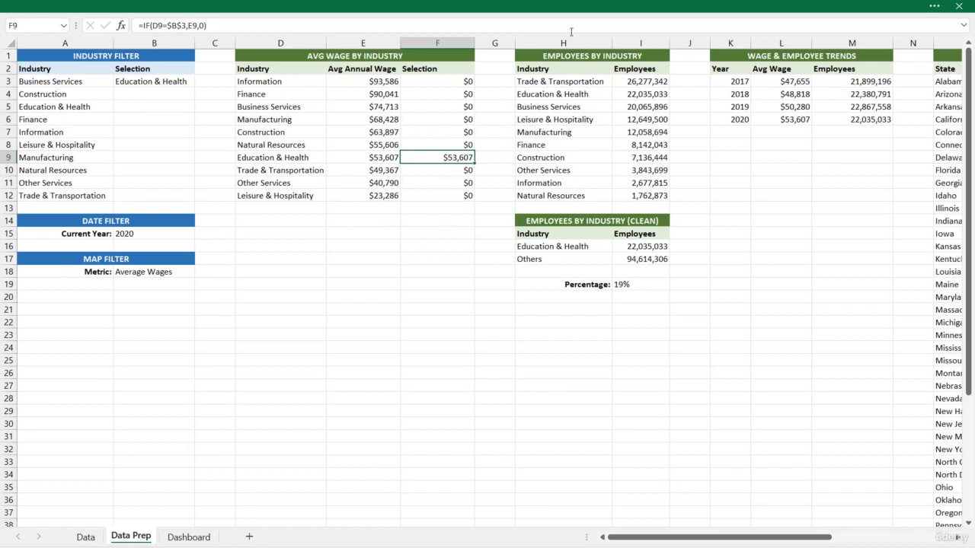
# Restore the hidden ribbon and set it to always show.
pyautogui.click(595, 6)
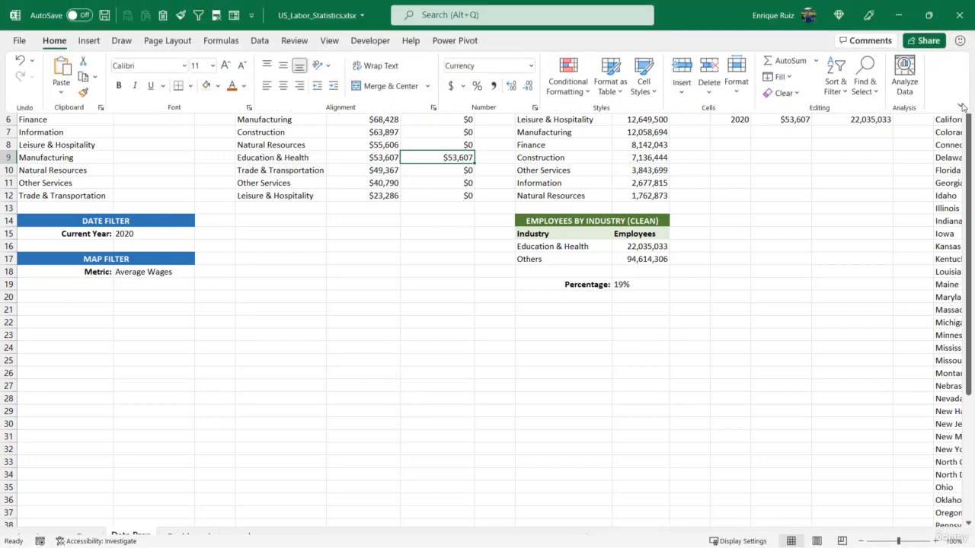
pyautogui.click(961, 104)
pyautogui.click(863, 233)
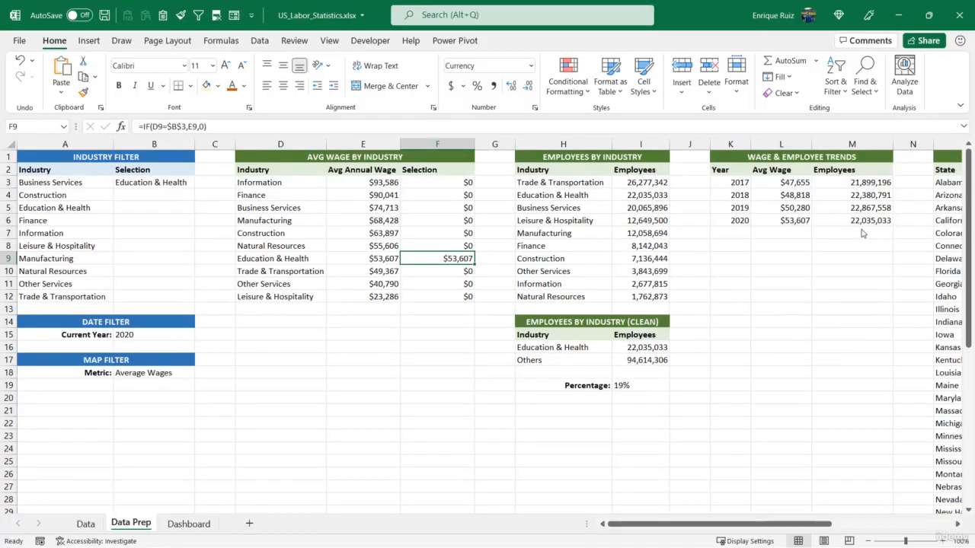
# Add a data series to the Dashboard's Average Annual Wage chart, with its name from Data Prep F2 and its values from F3:F12.
pyautogui.click(200, 526)
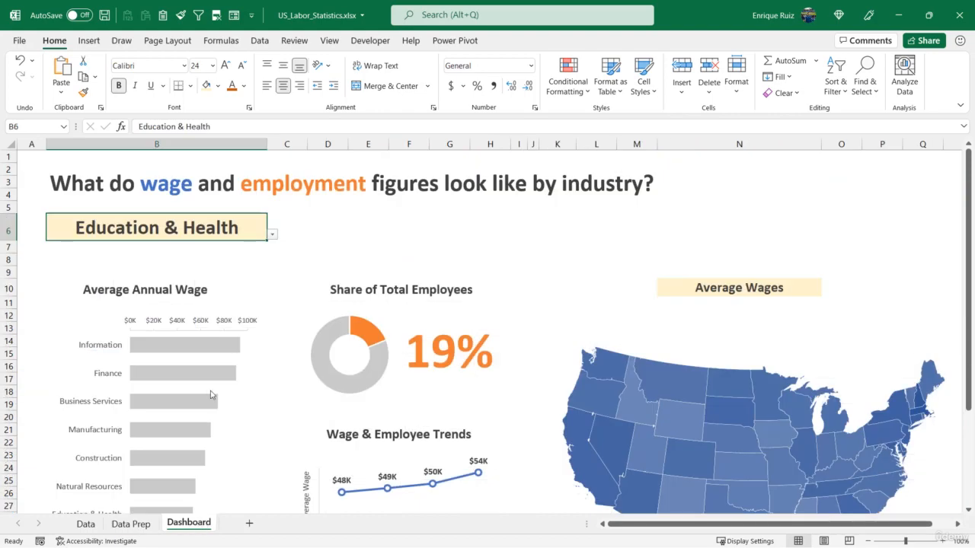
pyautogui.click(86, 326)
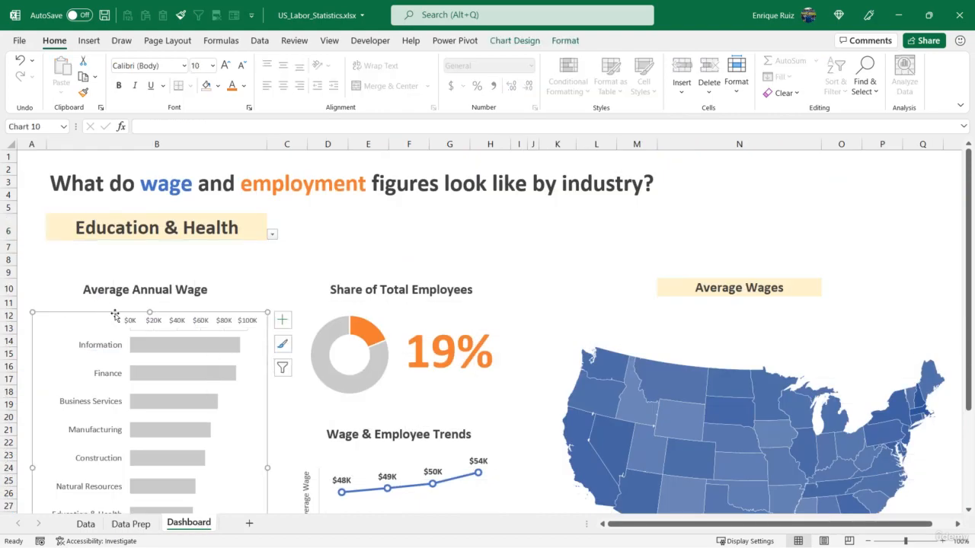
pyautogui.click(521, 41)
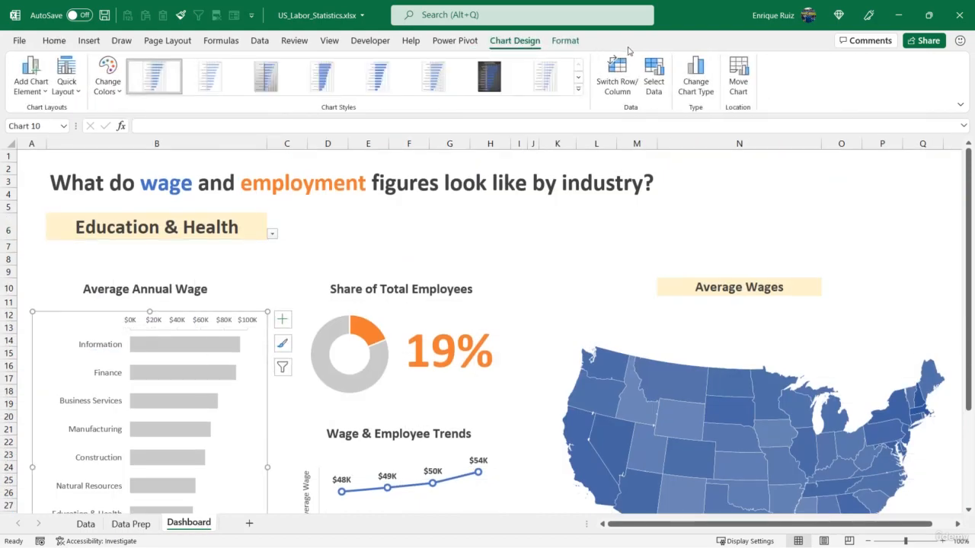
pyautogui.click(655, 86)
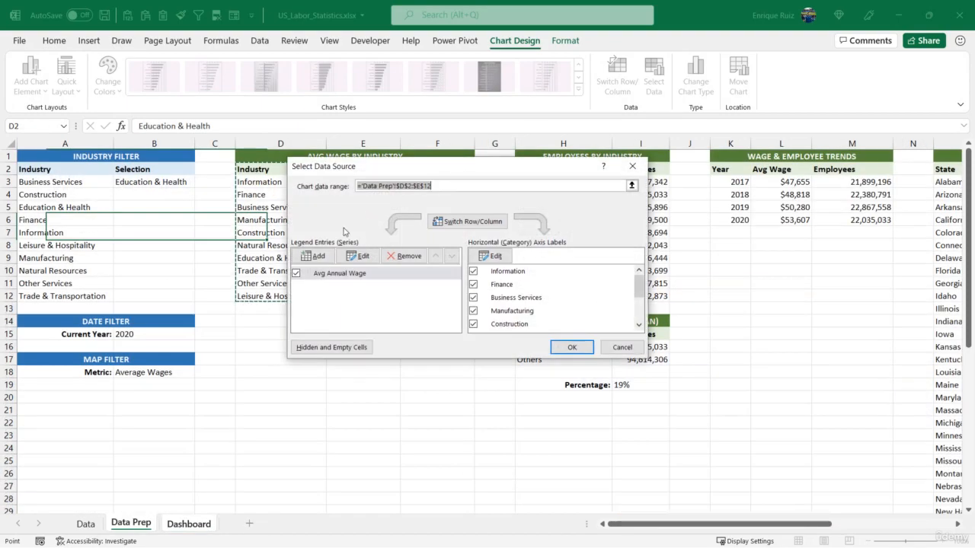
pyautogui.click(317, 257)
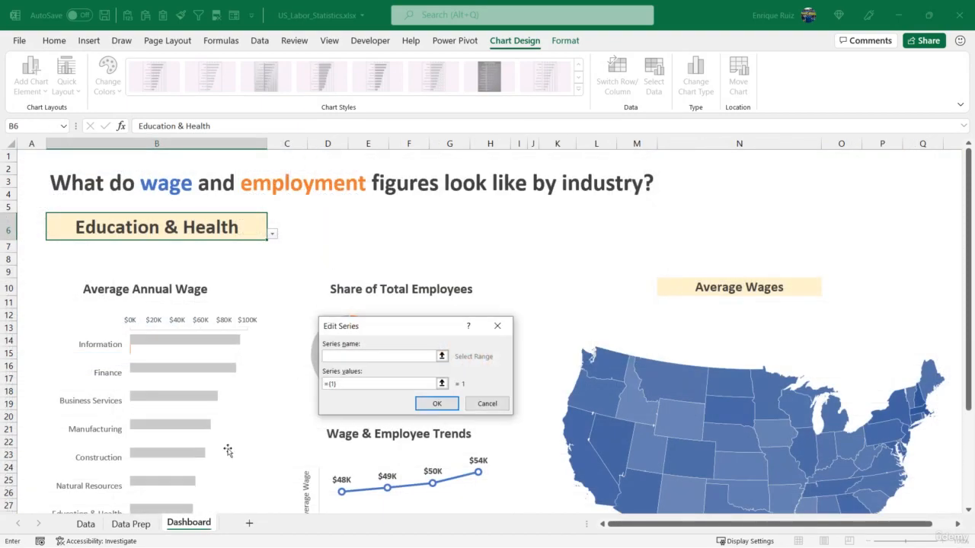
pyautogui.click(135, 523)
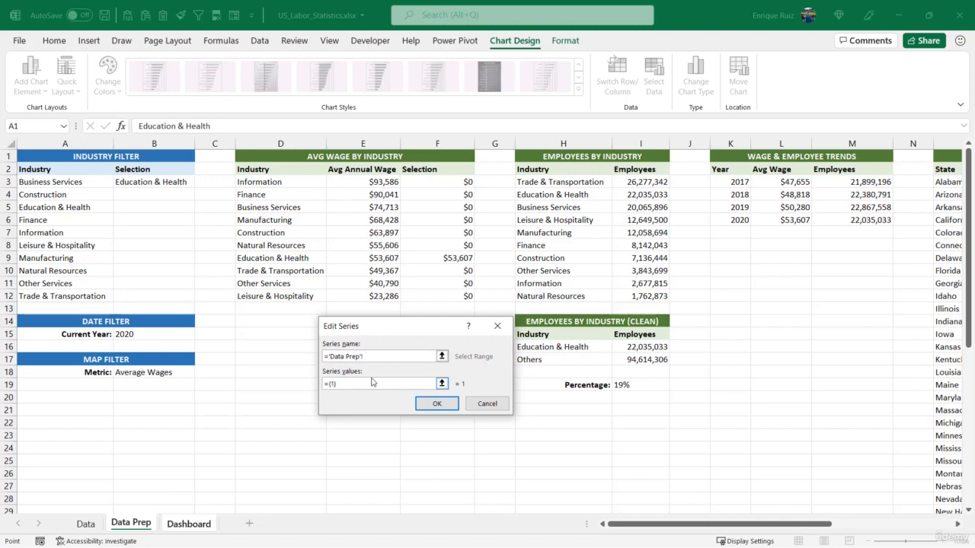
pyautogui.click(425, 171)
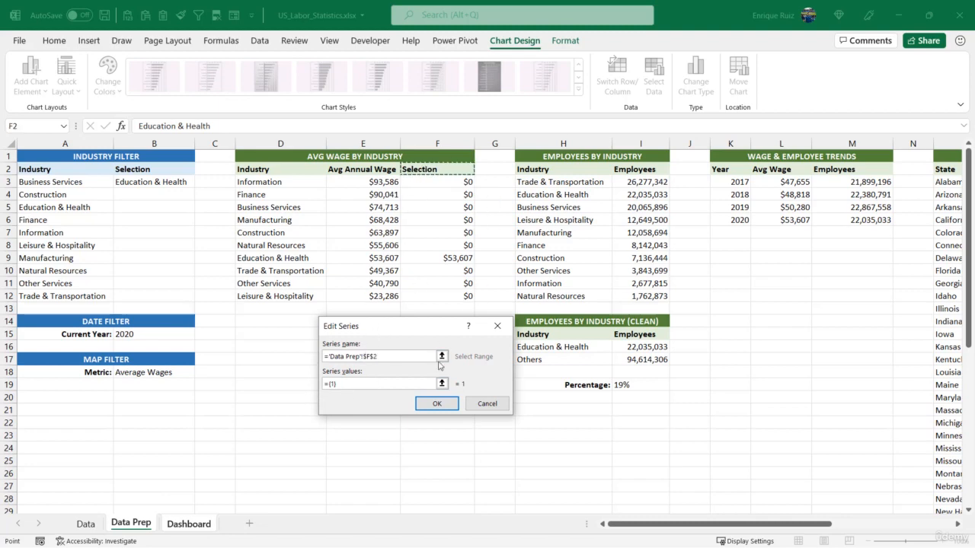
pyautogui.click(442, 384)
pyautogui.moveTo(440, 183); pyautogui.dragTo(444, 297)
pyautogui.click(502, 345)
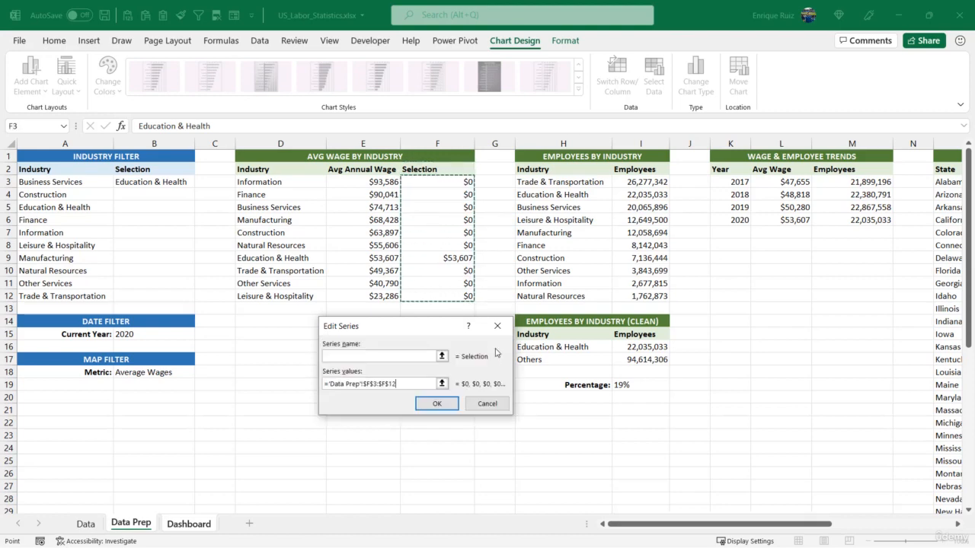
pyautogui.click(437, 403)
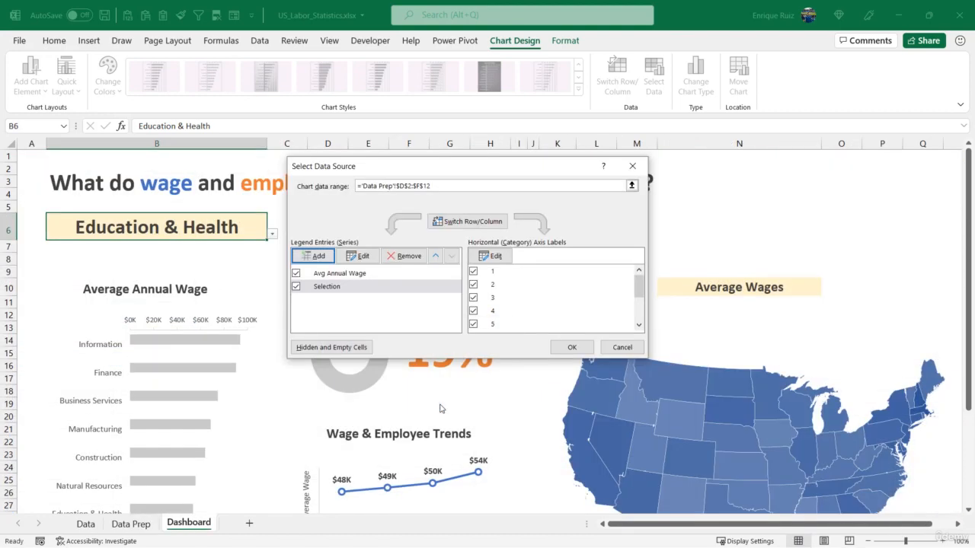
# Set the new Selection series' axis labels to Data Prep D3:D12 and apply the chart's data source changes.
pyautogui.click(380, 291)
pyautogui.click(487, 258)
pyautogui.click(134, 524)
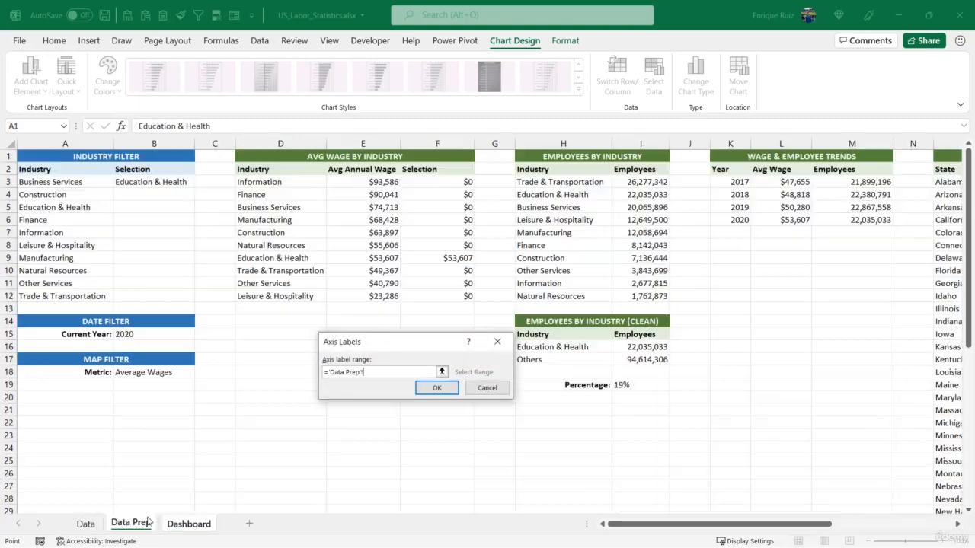
pyautogui.moveTo(292, 183); pyautogui.dragTo(286, 297)
pyautogui.click(438, 389)
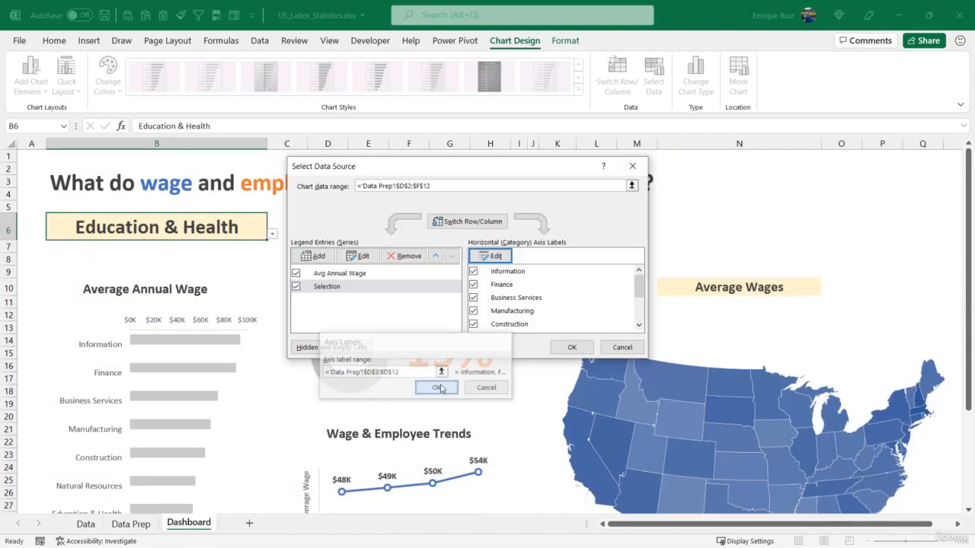
pyautogui.click(574, 347)
# Set the Dashboard industry to Information and check the highlighted bar in the Average Annual Wage chart.
pyautogui.scroll(-3, 551, 335)
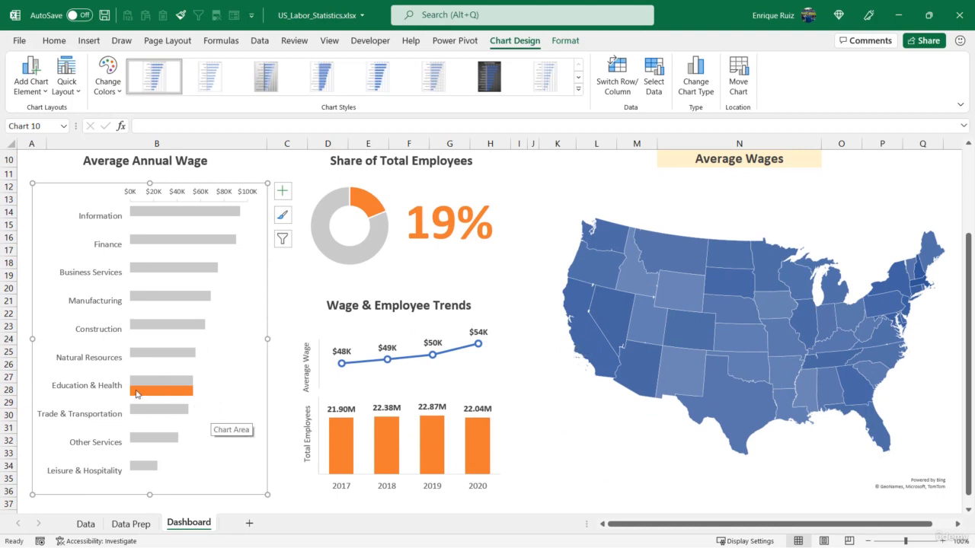
pyautogui.scroll(3, 161, 379)
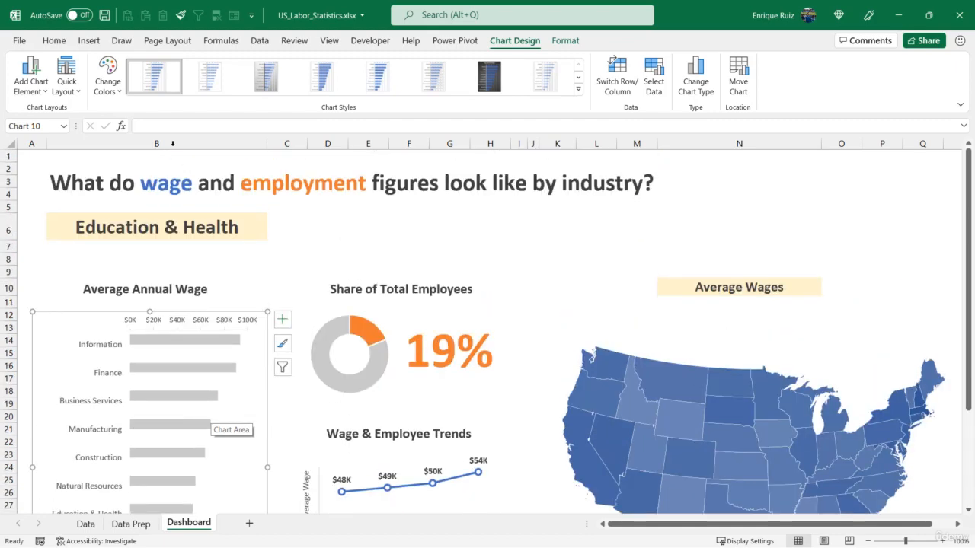
pyautogui.click(244, 221)
pyautogui.click(272, 234)
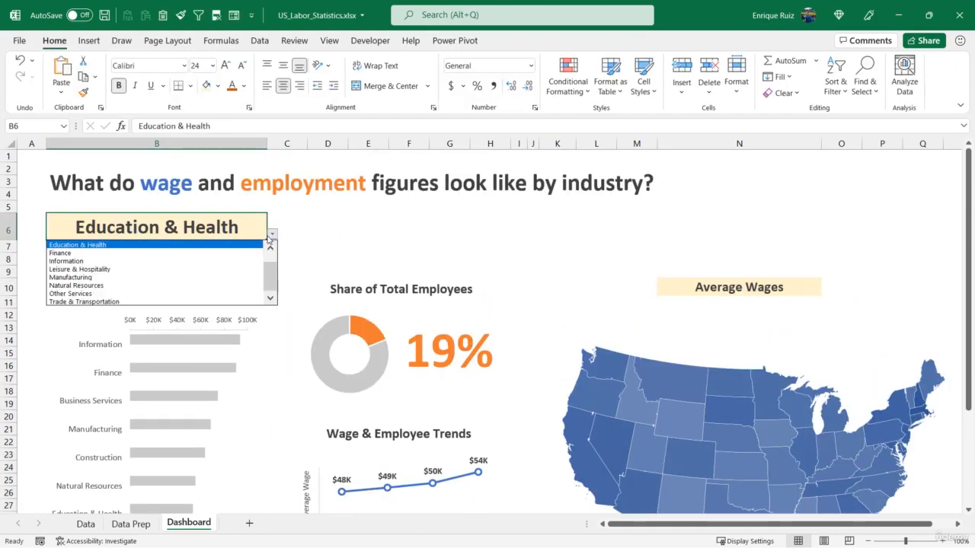
pyautogui.click(204, 260)
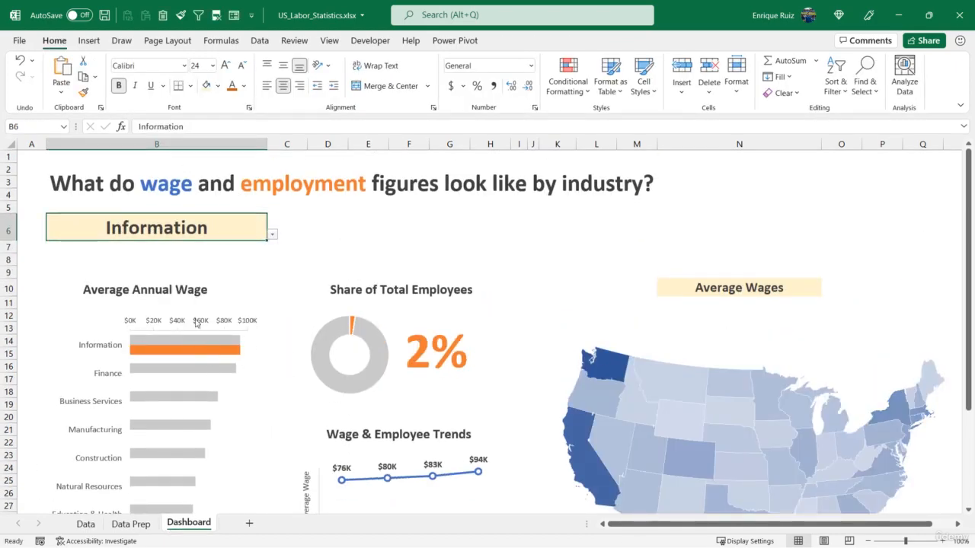
pyautogui.scroll(-2, 183, 335)
pyautogui.scroll(-1, 183, 337)
pyautogui.scroll(2, 183, 338)
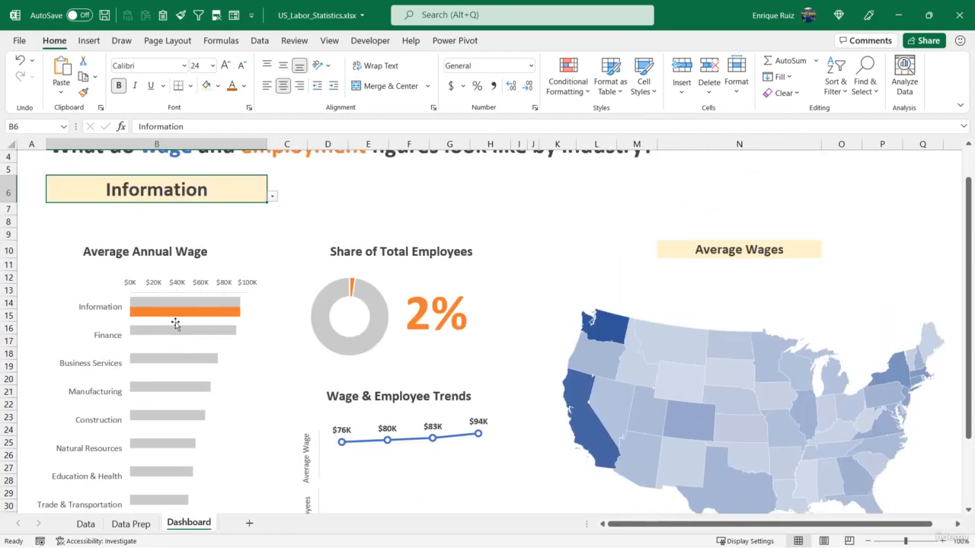
pyautogui.scroll(-2, 196, 305)
pyautogui.scroll(2, 190, 305)
# Set the series overlap of the Average Annual Wage chart's grey bars to 100%.
pyautogui.moveTo(236, 302)
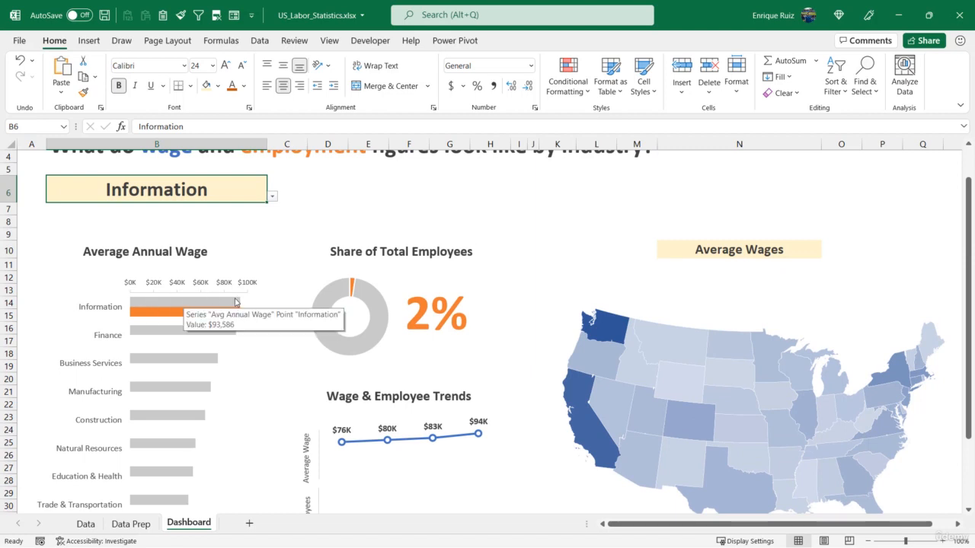
pyautogui.click(198, 307)
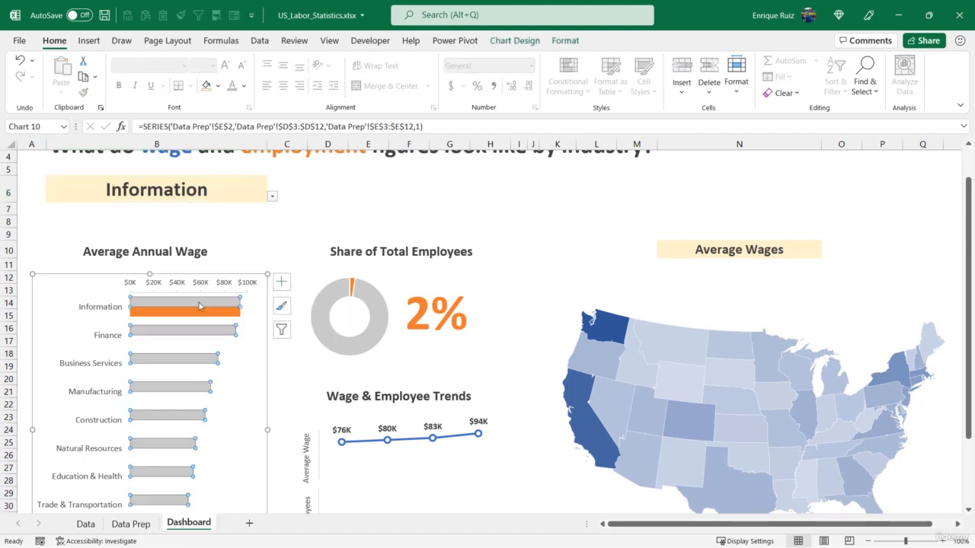
pyautogui.rightClick(200, 304)
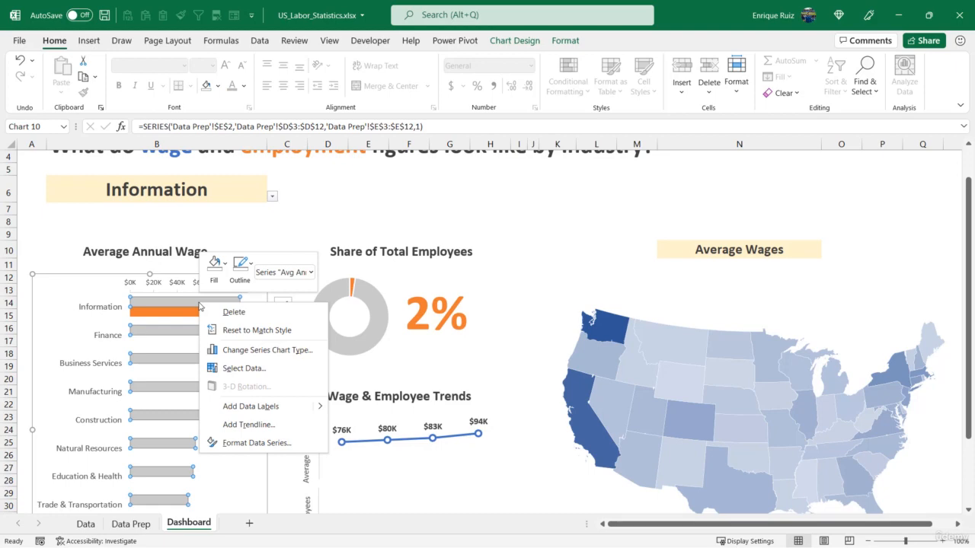
pyautogui.click(259, 442)
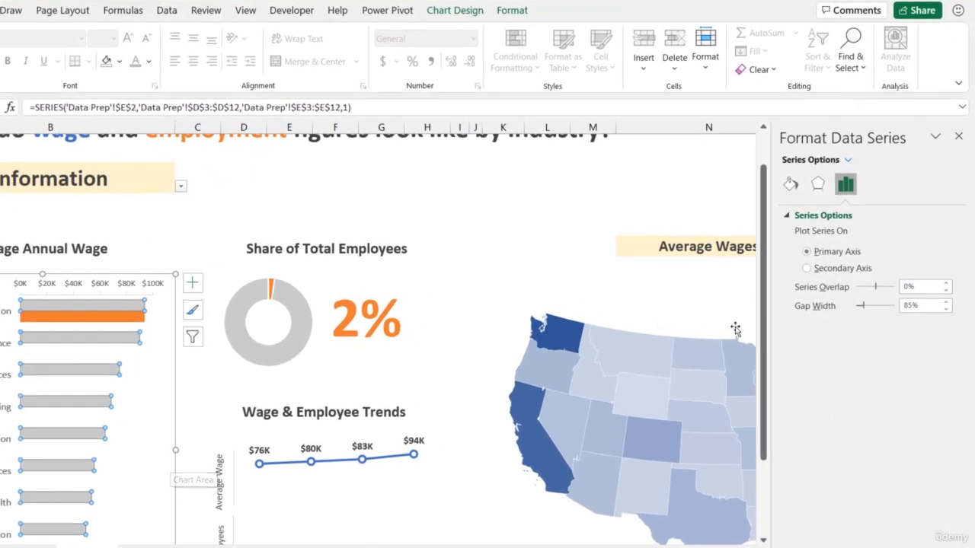
pyautogui.moveTo(876, 286); pyautogui.dragTo(923, 289)
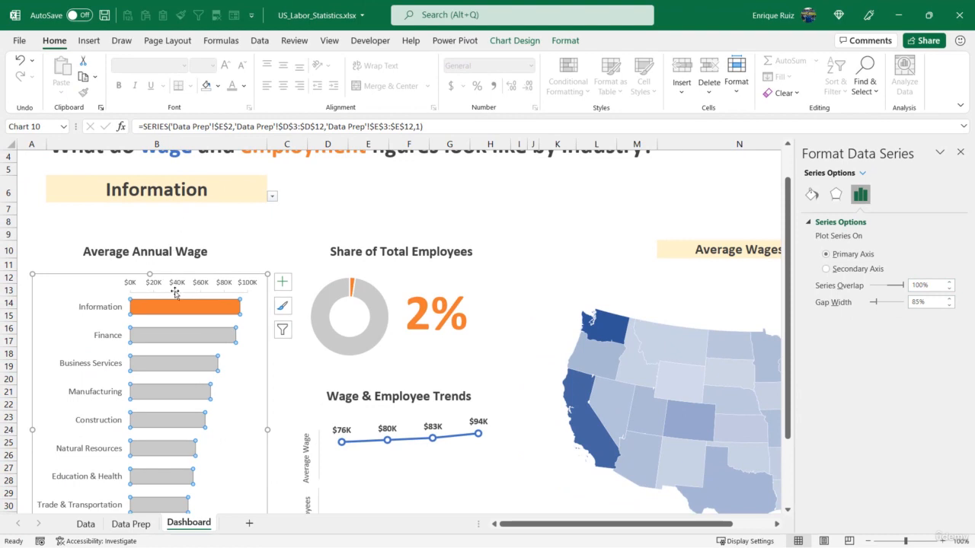
# Give the Selection series' bar in the Average Annual Wage chart a solid blue fill.
pyautogui.click(197, 313)
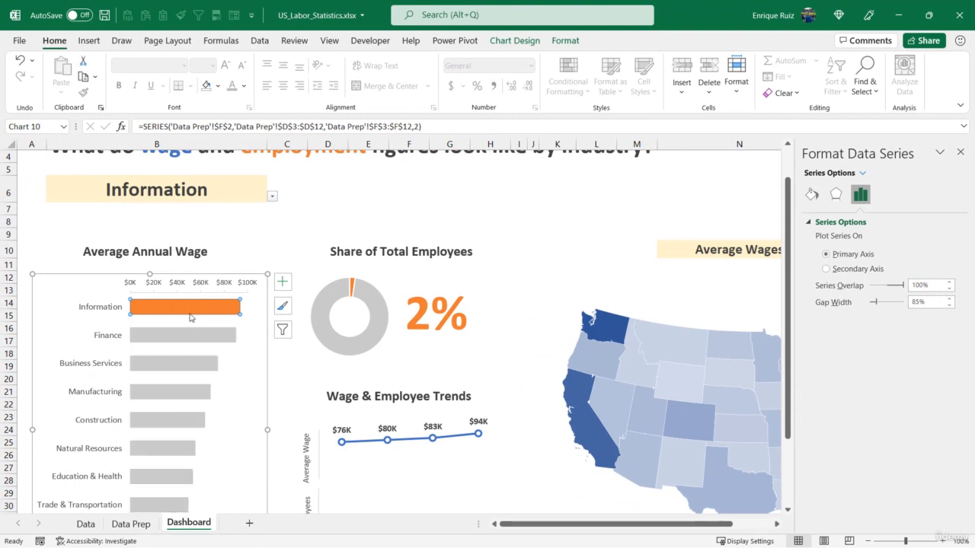
pyautogui.click(812, 196)
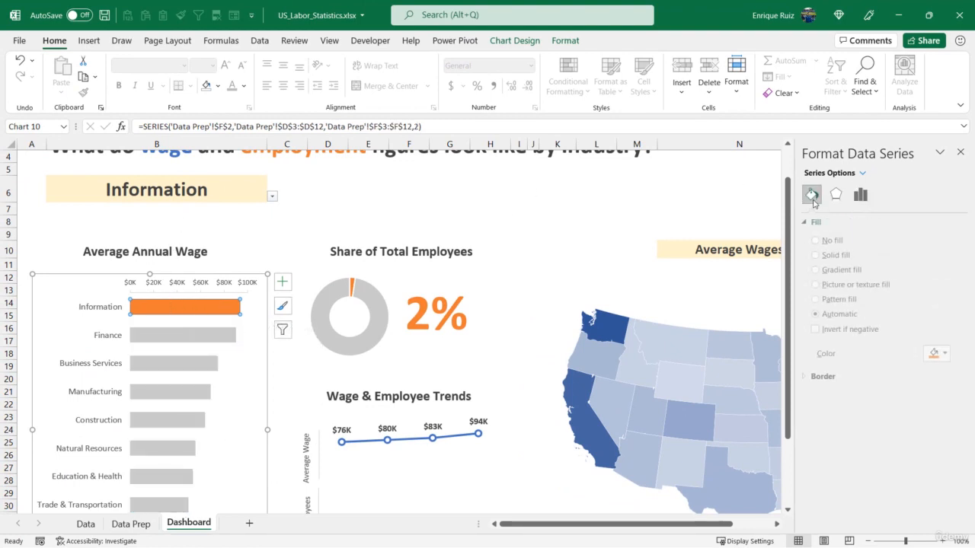
pyautogui.scroll(1, 204, 188)
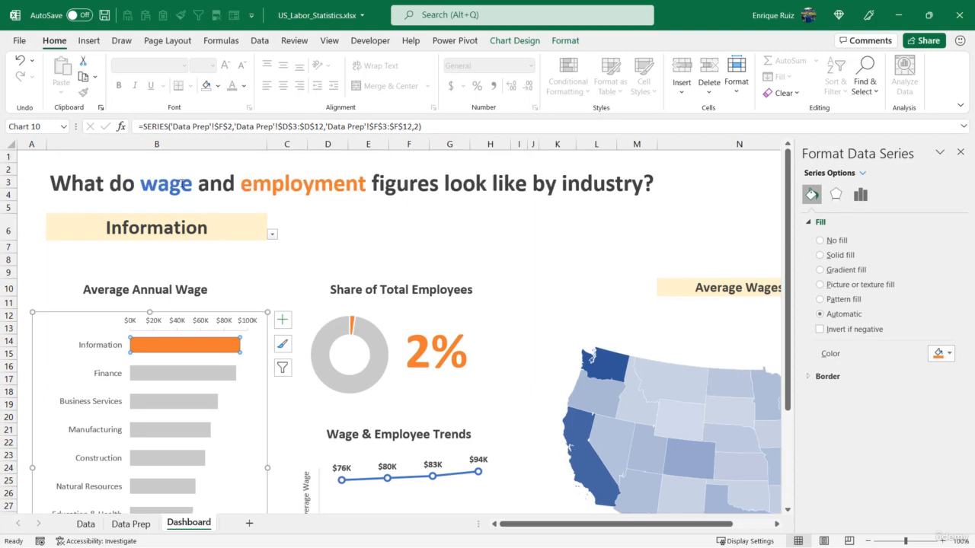
pyautogui.click(941, 353)
pyautogui.click(917, 386)
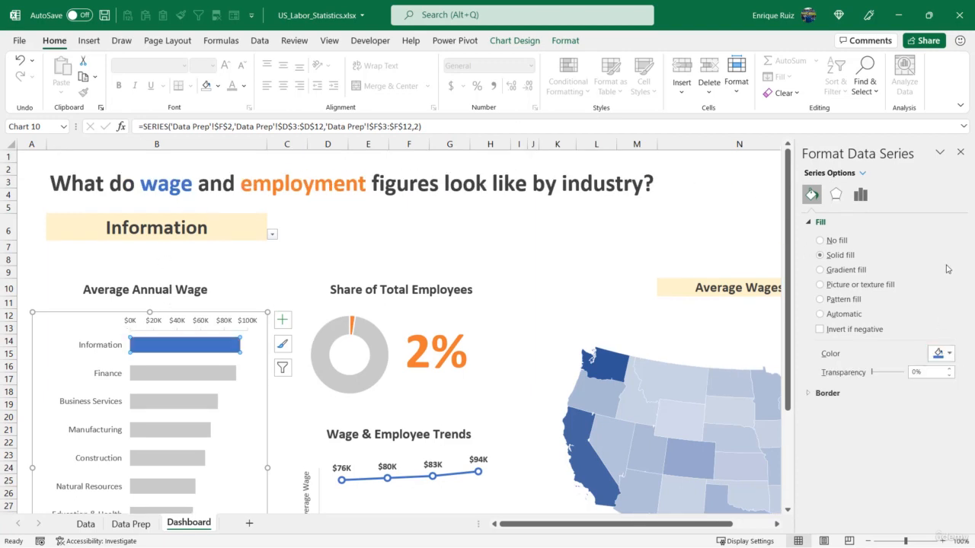
pyautogui.click(961, 151)
pyautogui.click(379, 255)
# Set the Dashboard industry to Natural Resources and check the highlighted bar in the Average Annual Wage chart.
pyautogui.scroll(-1, 358, 245)
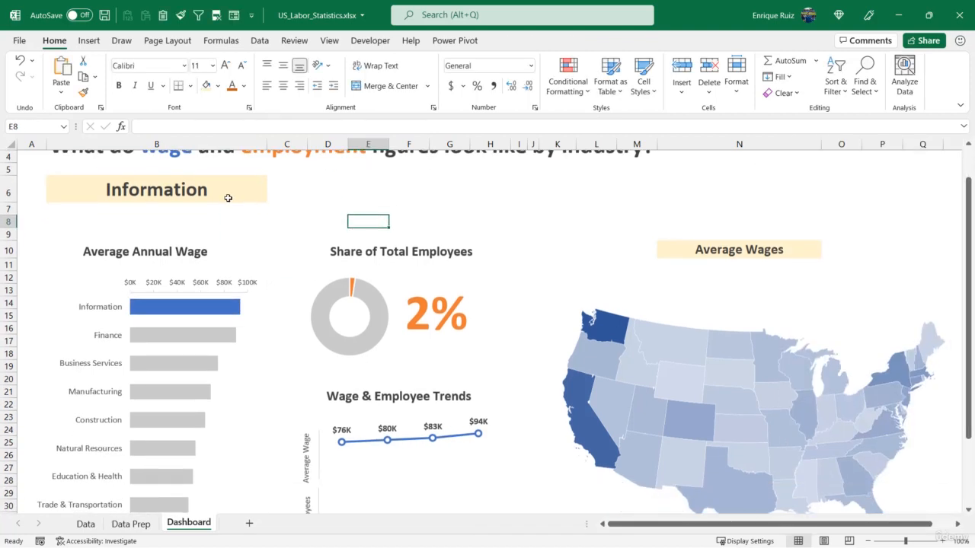
pyautogui.click(247, 192)
pyautogui.click(271, 197)
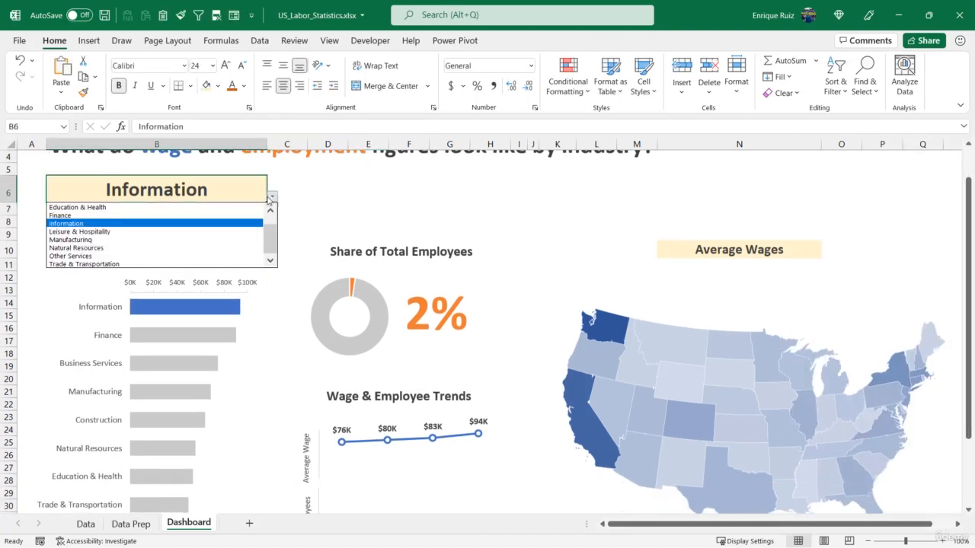
pyautogui.click(168, 249)
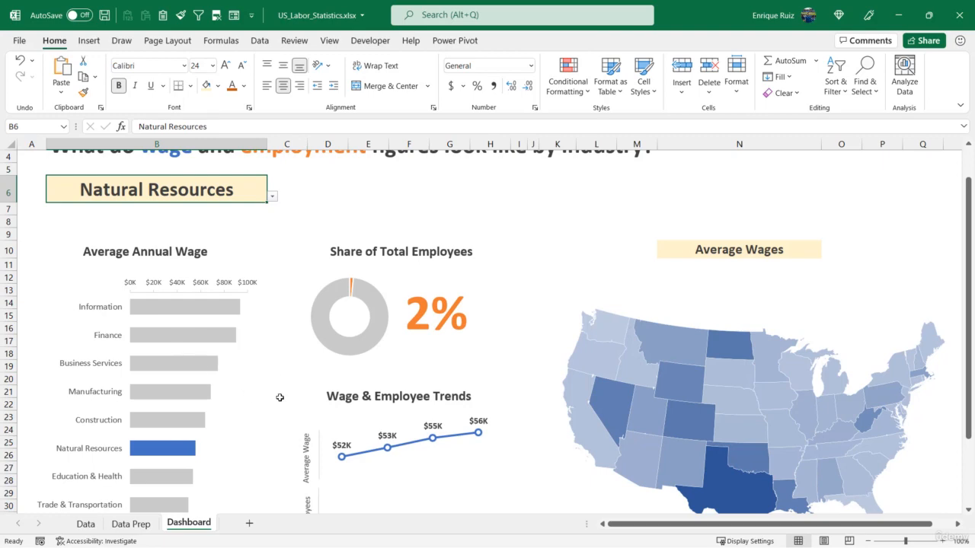
pyautogui.scroll(-2, 280, 397)
pyautogui.scroll(4, 279, 397)
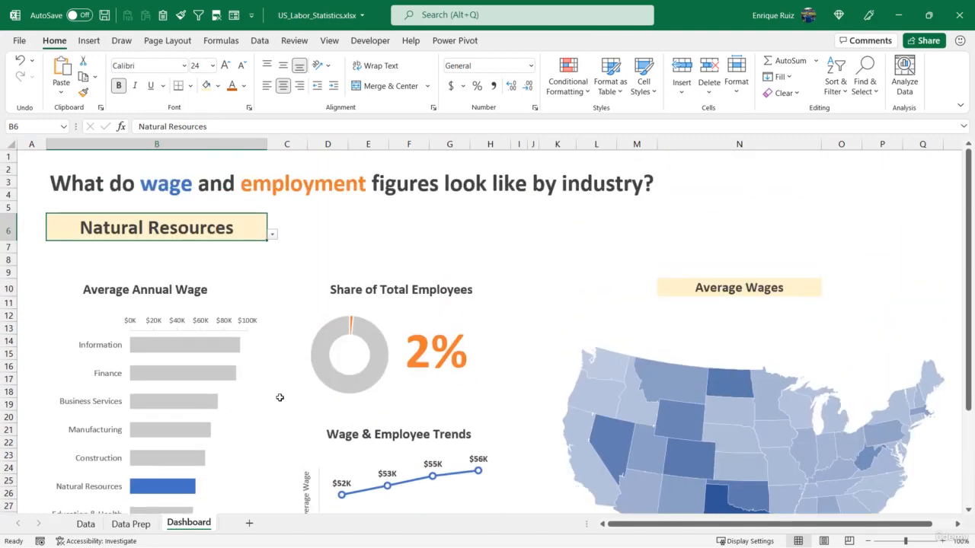
pyautogui.scroll(-3, 280, 397)
# Add data labels to the Selection series of the Average Annual Wage chart and compare them with Data Prep's Selection column.
pyautogui.click(192, 361)
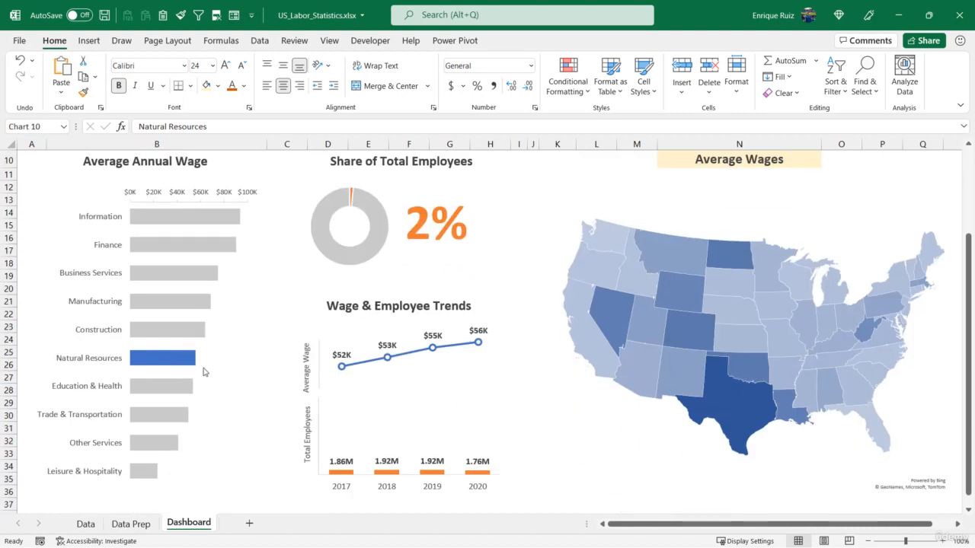
pyautogui.rightClick(190, 365)
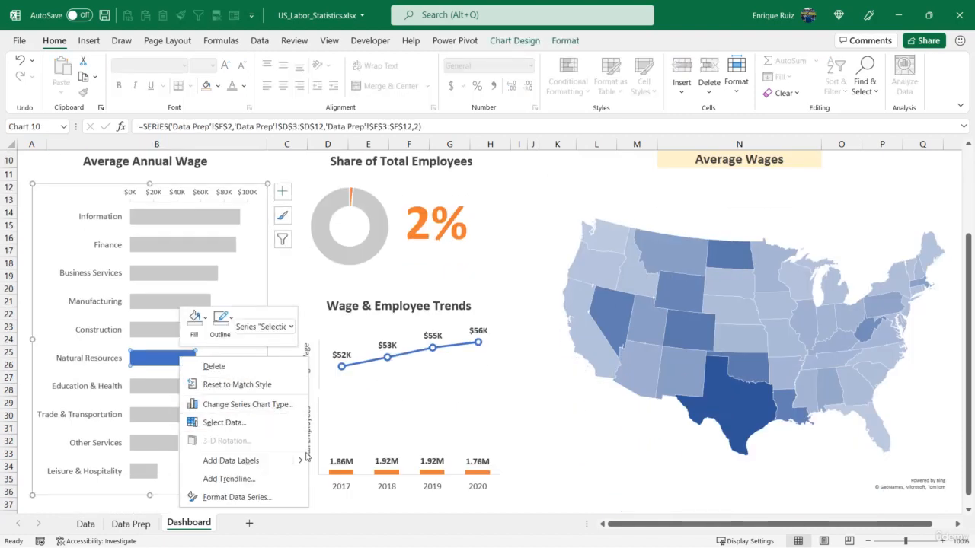
pyautogui.moveTo(301, 465)
pyautogui.click(339, 462)
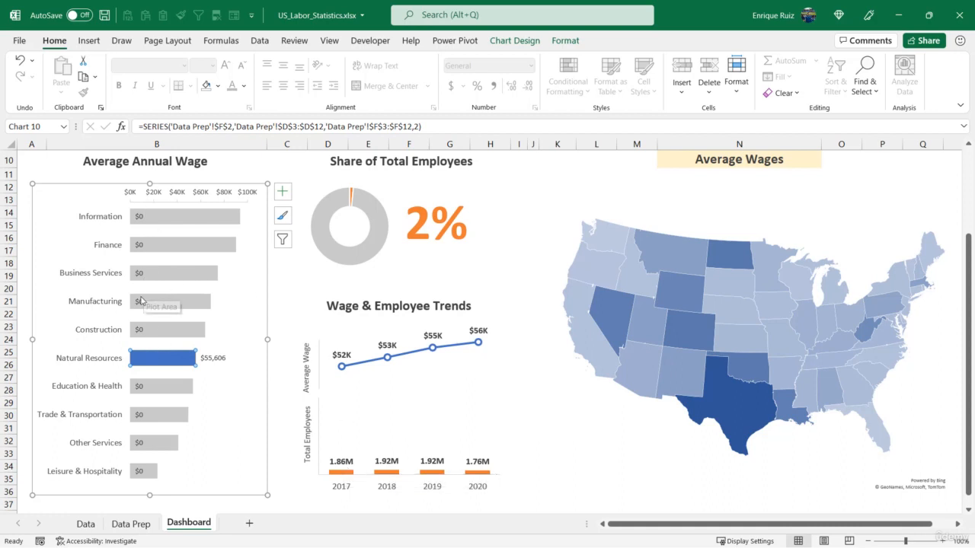
pyautogui.click(131, 524)
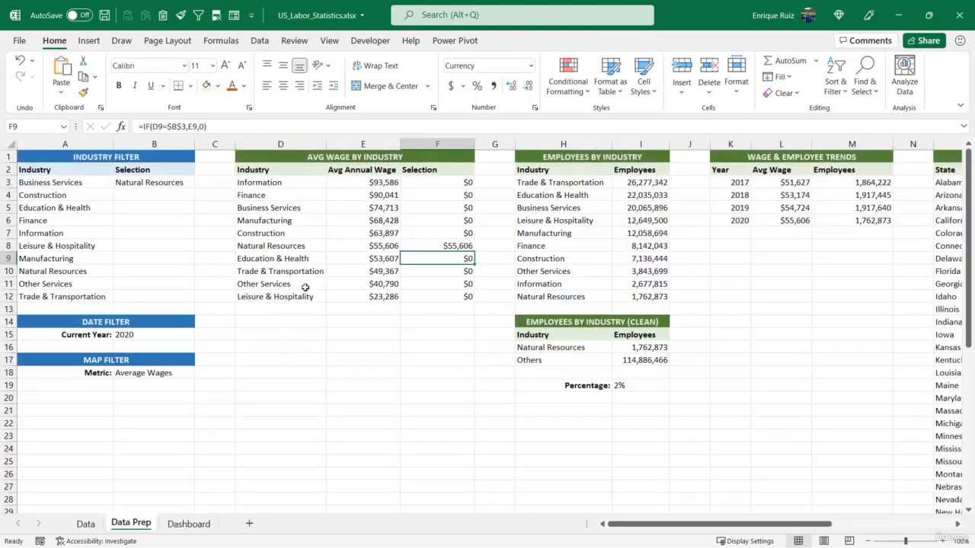
pyautogui.click(189, 524)
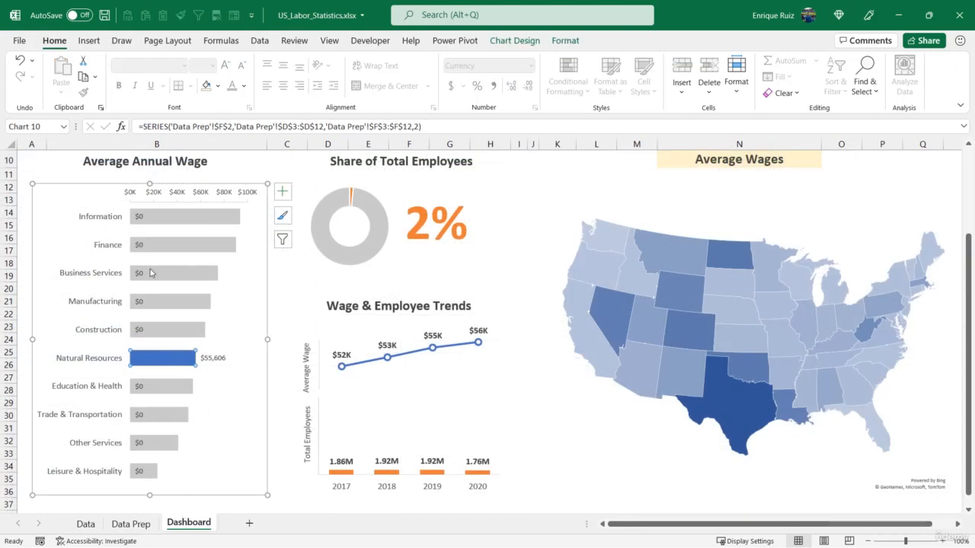
pyautogui.moveTo(176, 385)
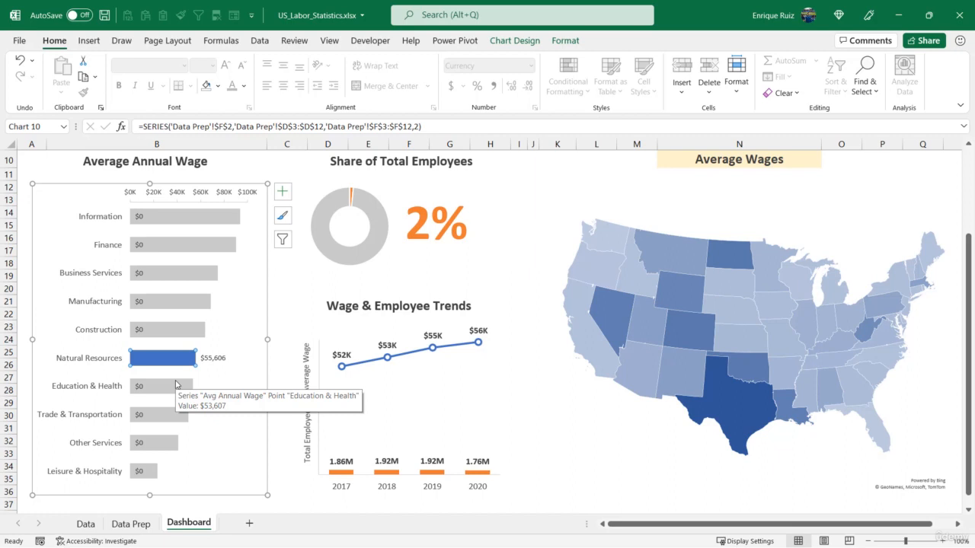
# Apply the custom number format $#,##0,"K" to the Selection series' data labels.
pyautogui.click(215, 360)
pyautogui.click(215, 361)
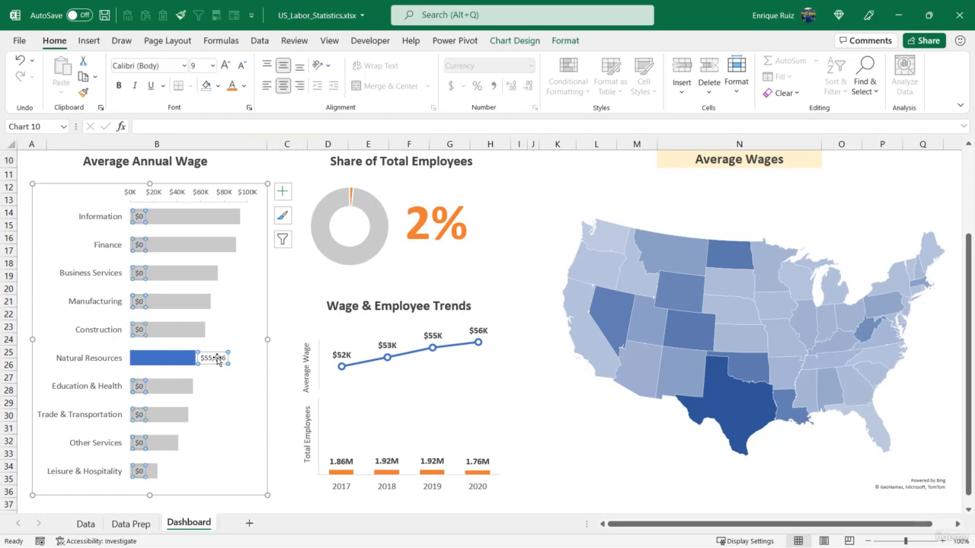
pyautogui.rightClick(217, 360)
pyautogui.click(263, 516)
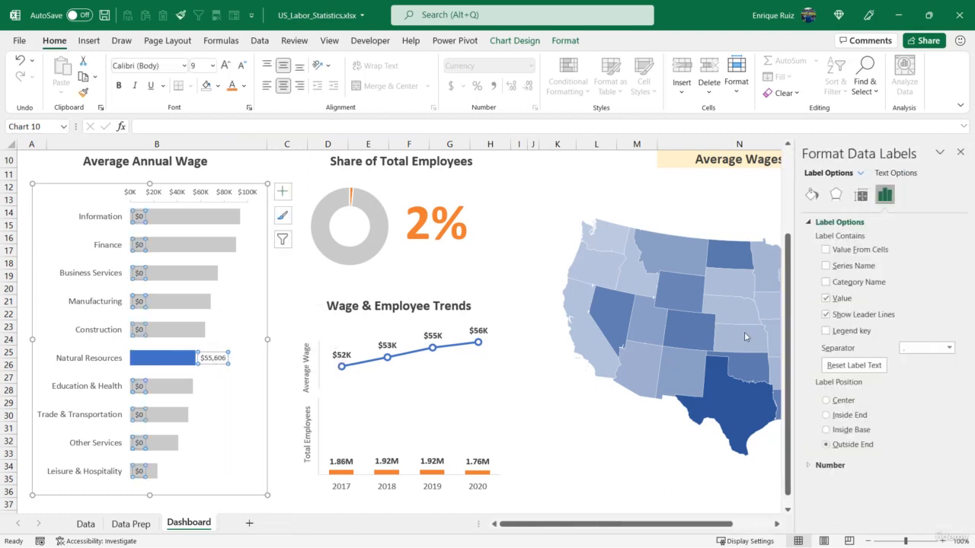
pyautogui.click(812, 222)
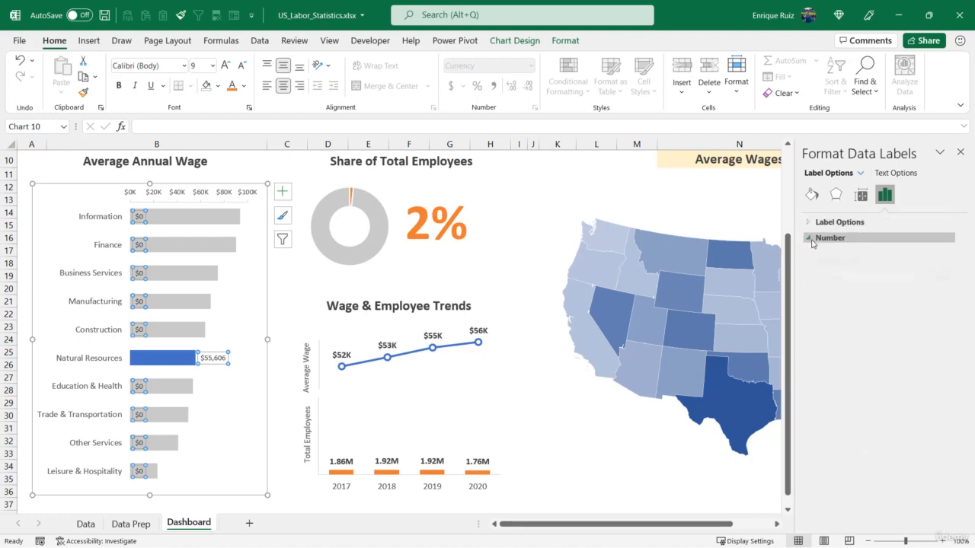
pyautogui.click(813, 239)
pyautogui.click(940, 267)
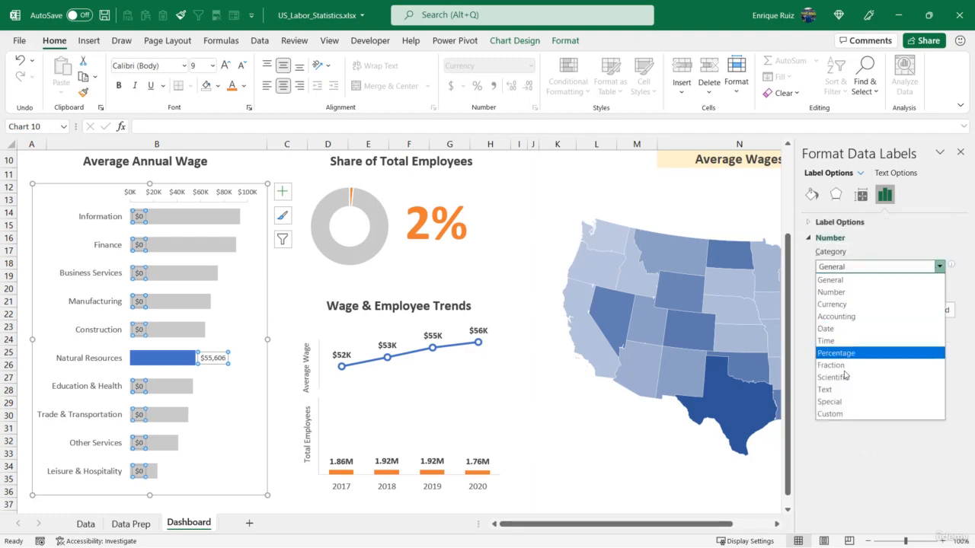
pyautogui.click(832, 416)
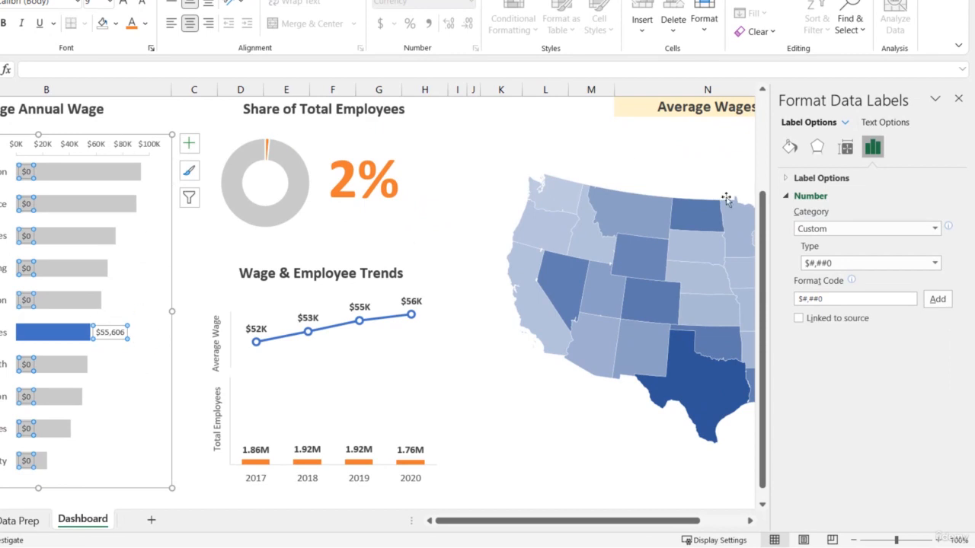
pyautogui.click(837, 300)
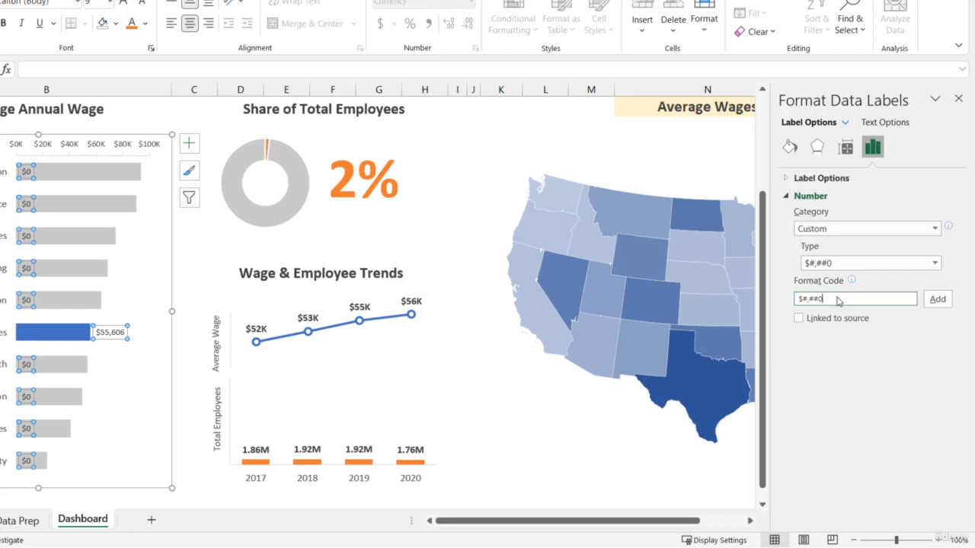
pyautogui.write(',"K')
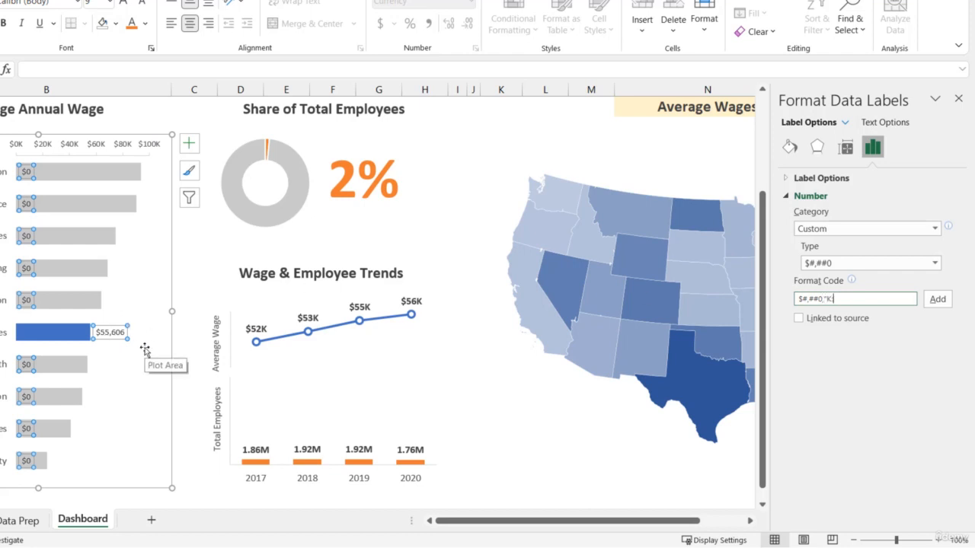
pyautogui.write('"')
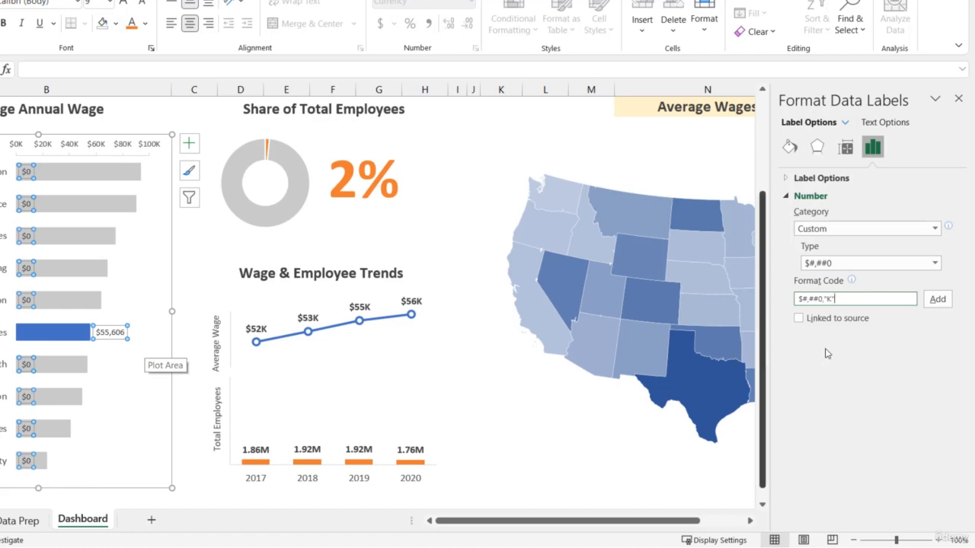
pyautogui.click(936, 302)
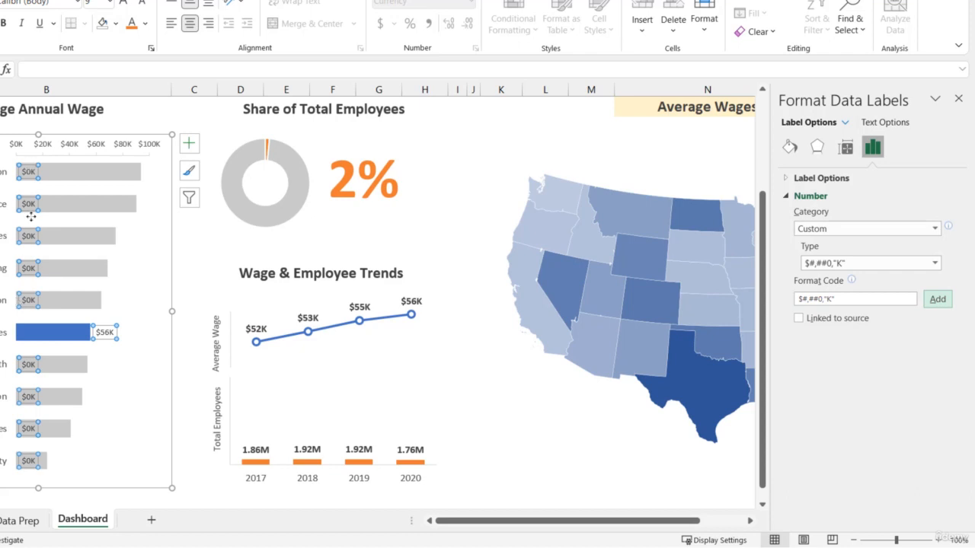
# Hide the zero-value data labels by changing their custom format code to $#,##0,"K";; and close the label formatting.
pyautogui.moveTo(46, 260)
pyautogui.click(855, 300)
pyautogui.write(';')
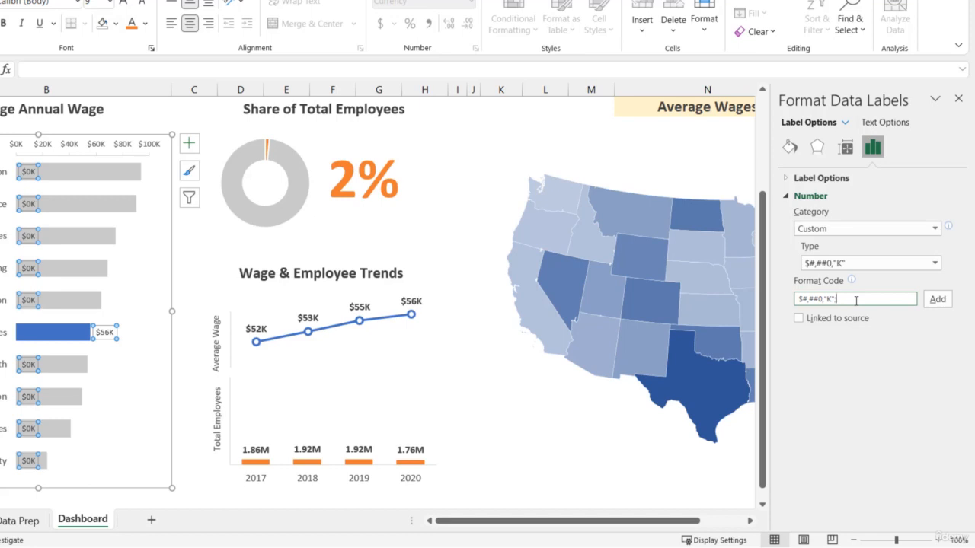
pyautogui.write(';')
pyautogui.click(938, 301)
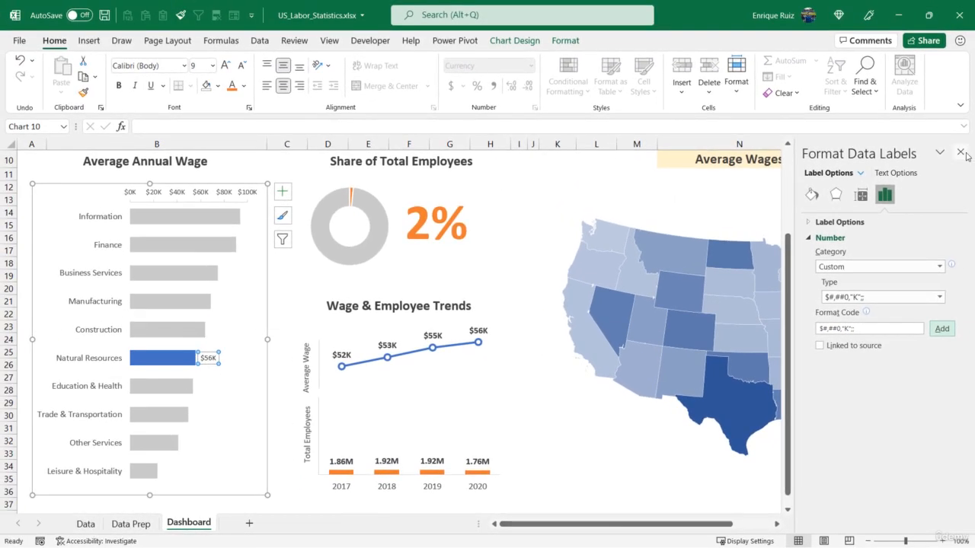
pyautogui.click(962, 152)
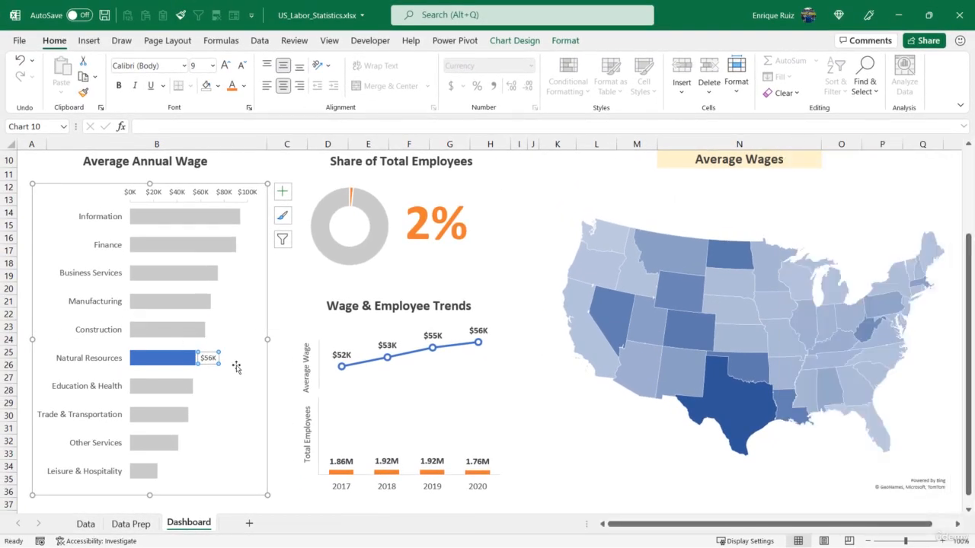
# Enlarge the Selection series' data labels and make them bold.
pyautogui.click(225, 65)
pyautogui.click(225, 65)
pyautogui.click(508, 175)
# Set the Dashboard industry to Finance and check the highlighted, labelled bar in the Average Annual Wage chart.
pyautogui.scroll(3, 505, 174)
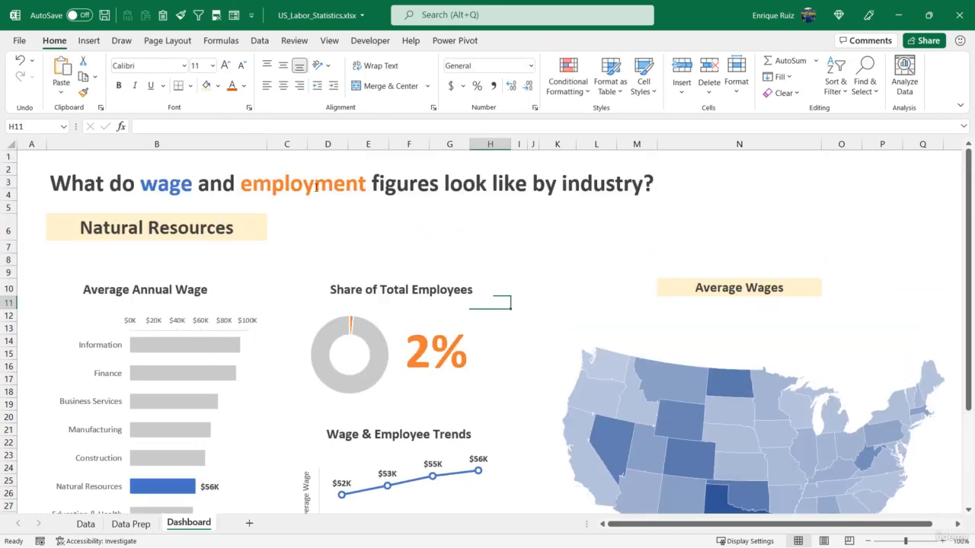
pyautogui.click(229, 226)
pyautogui.click(270, 231)
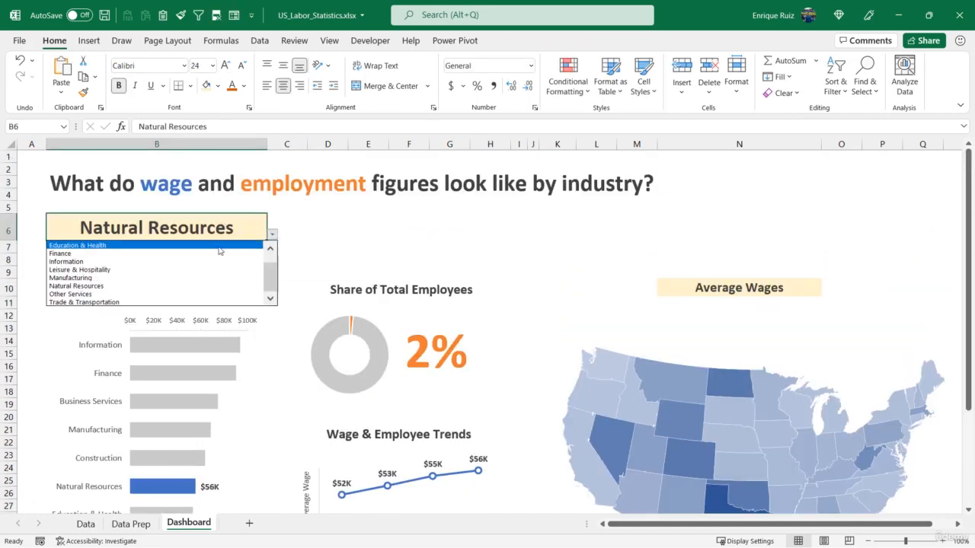
pyautogui.click(211, 254)
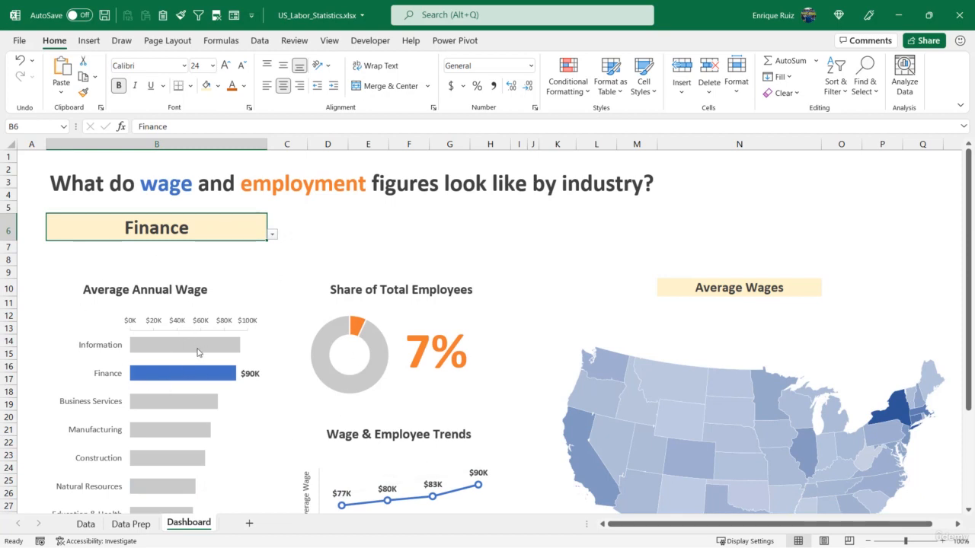
pyautogui.scroll(-3, 198, 341)
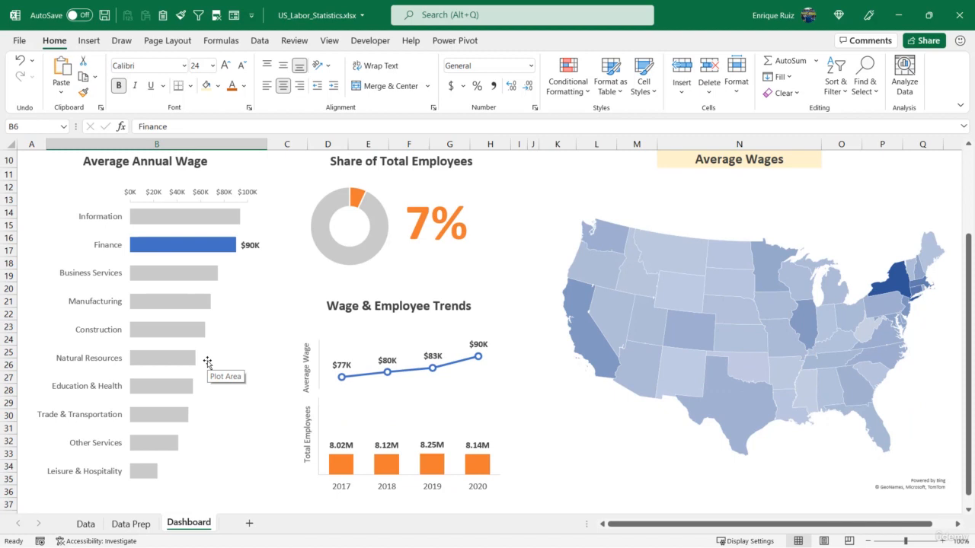
pyautogui.scroll(3, 208, 363)
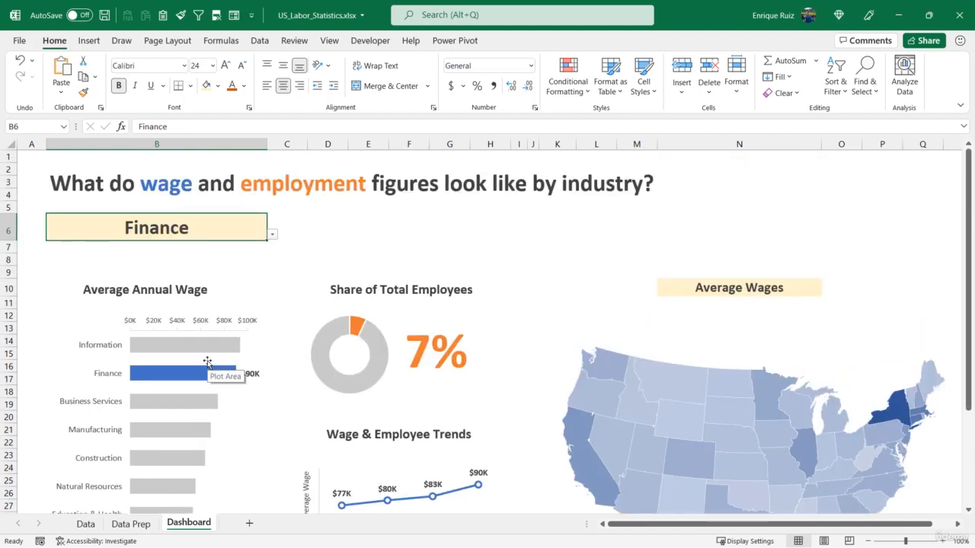